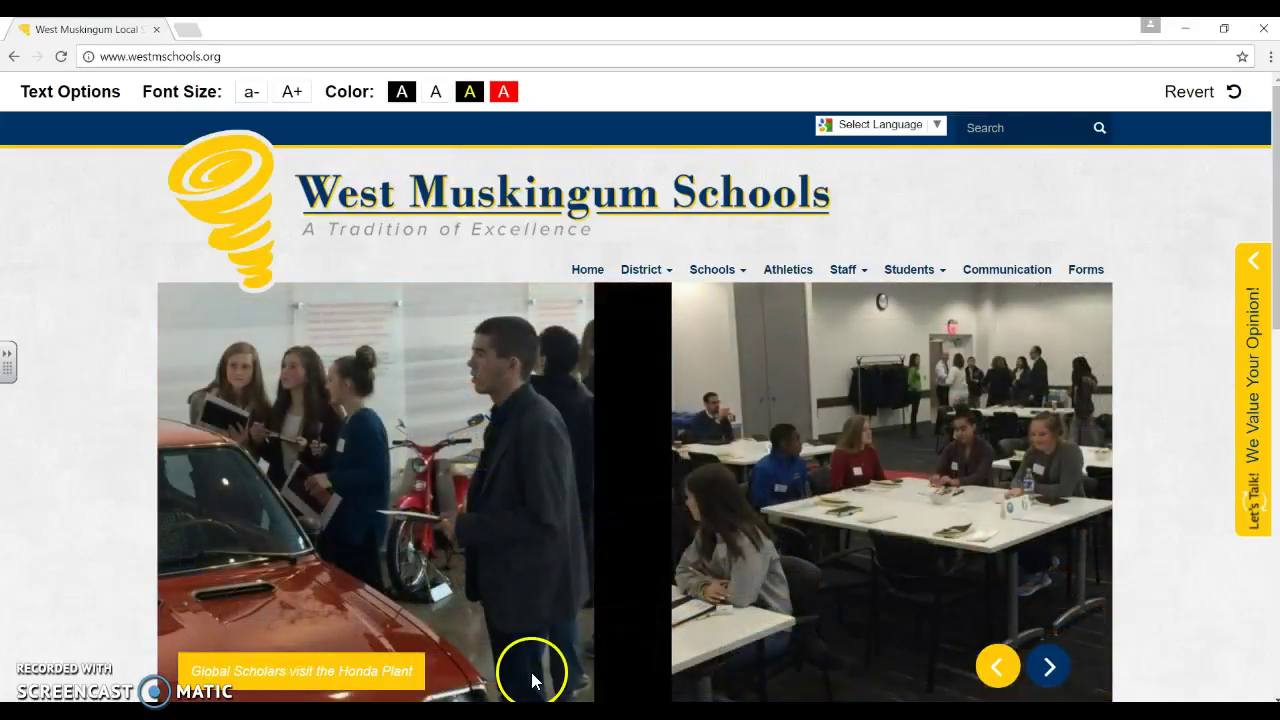
Go to the district's Communication page and open SchoolMessenger InfoCenter from its logo.
click(1012, 270)
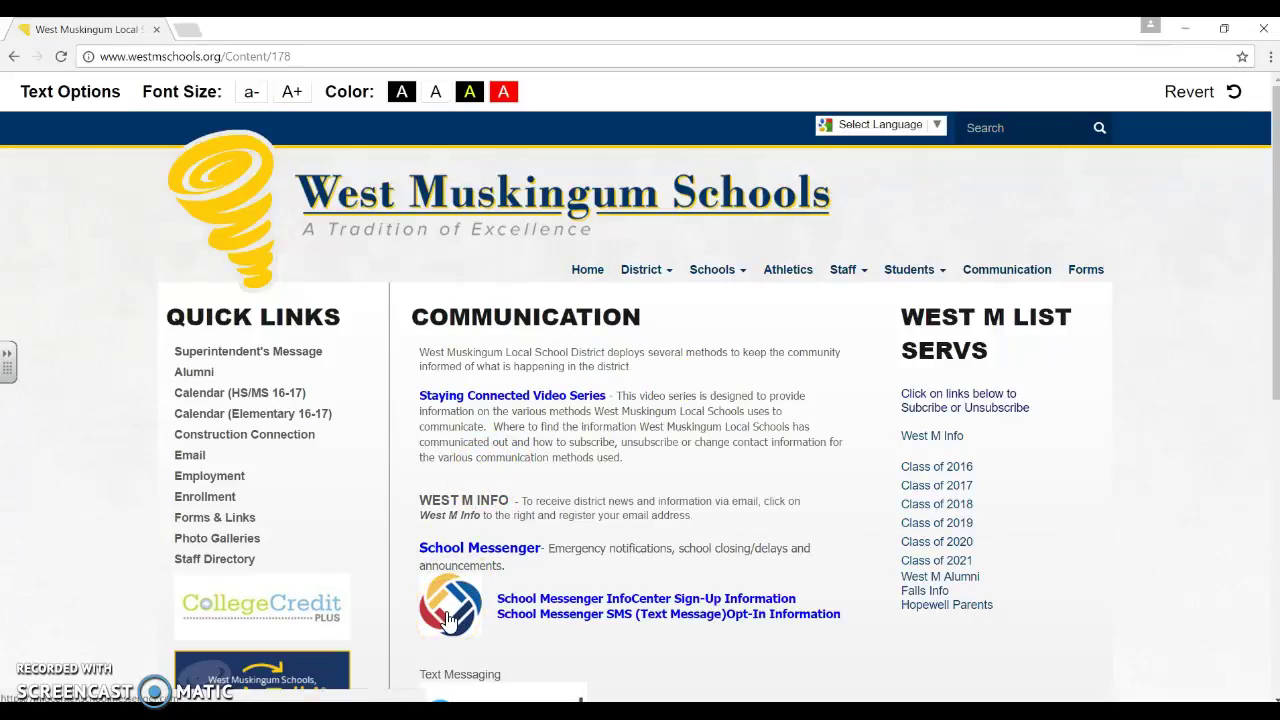
click(448, 620)
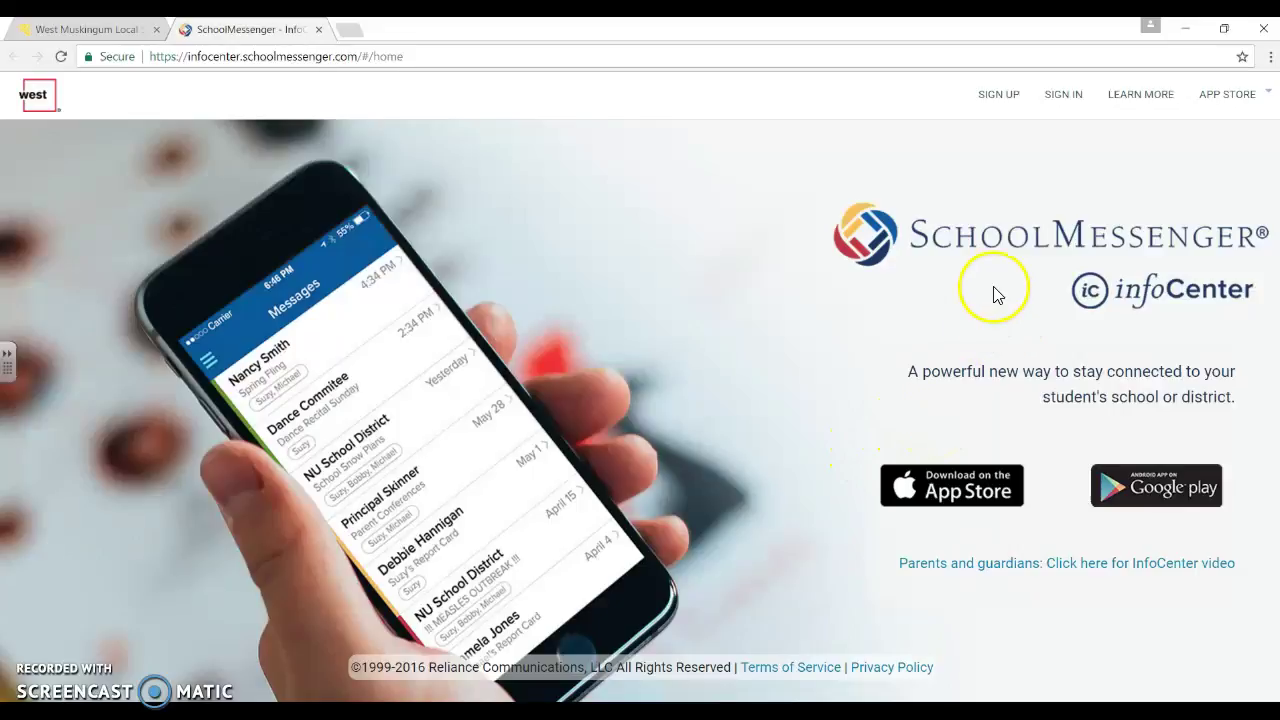
Start a new InfoCenter account via SIGN UP, with the cursor in the Username/Email field.
click(997, 96)
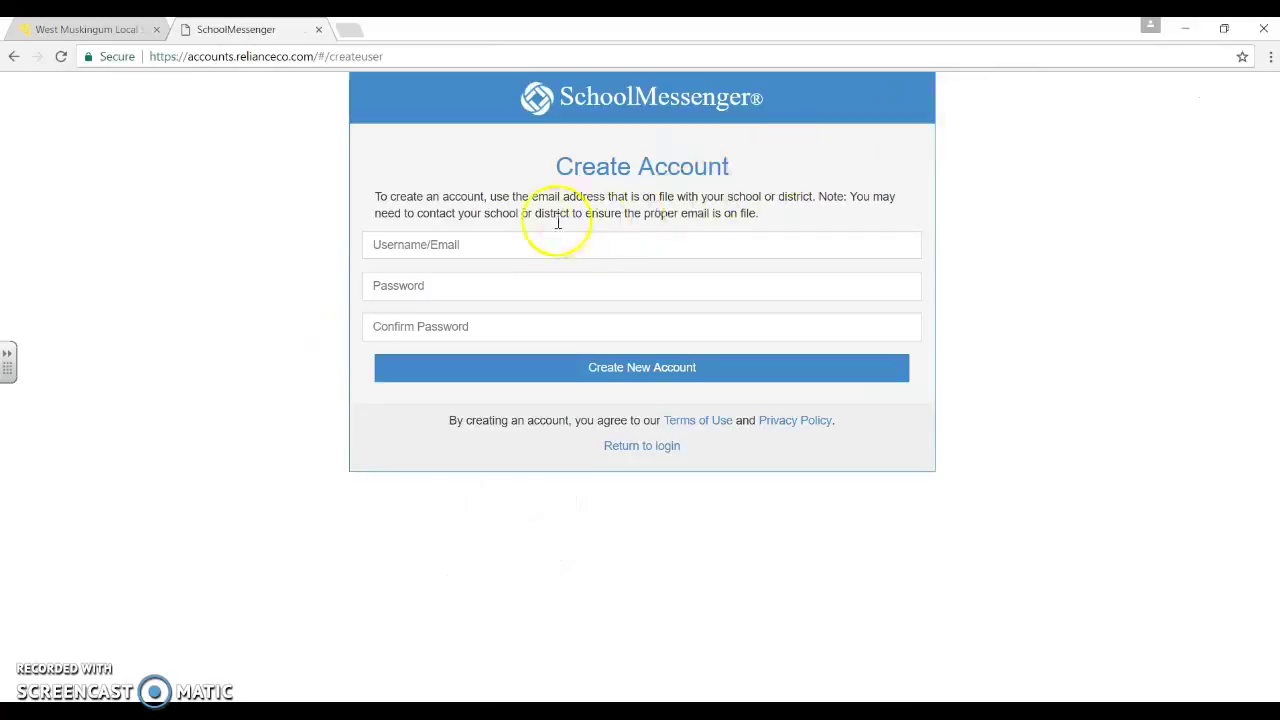
click(481, 247)
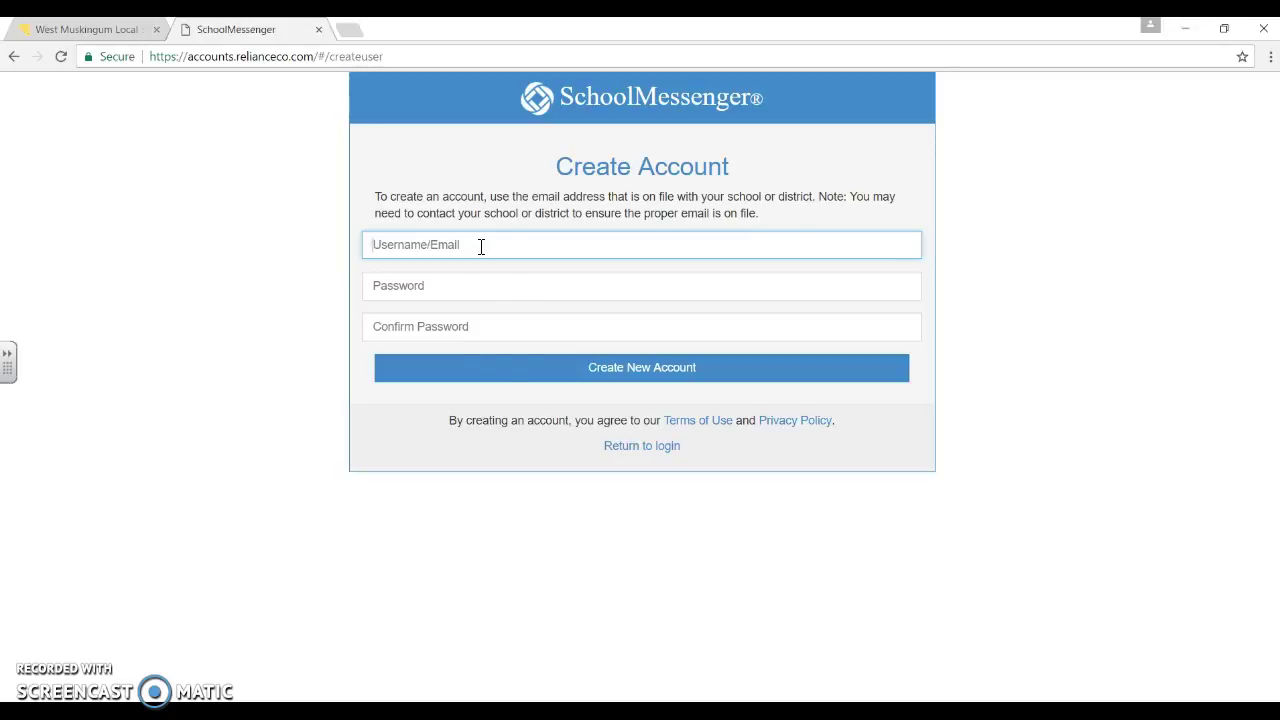
Return to the login form and sign in with the saved username and account password.
click(644, 448)
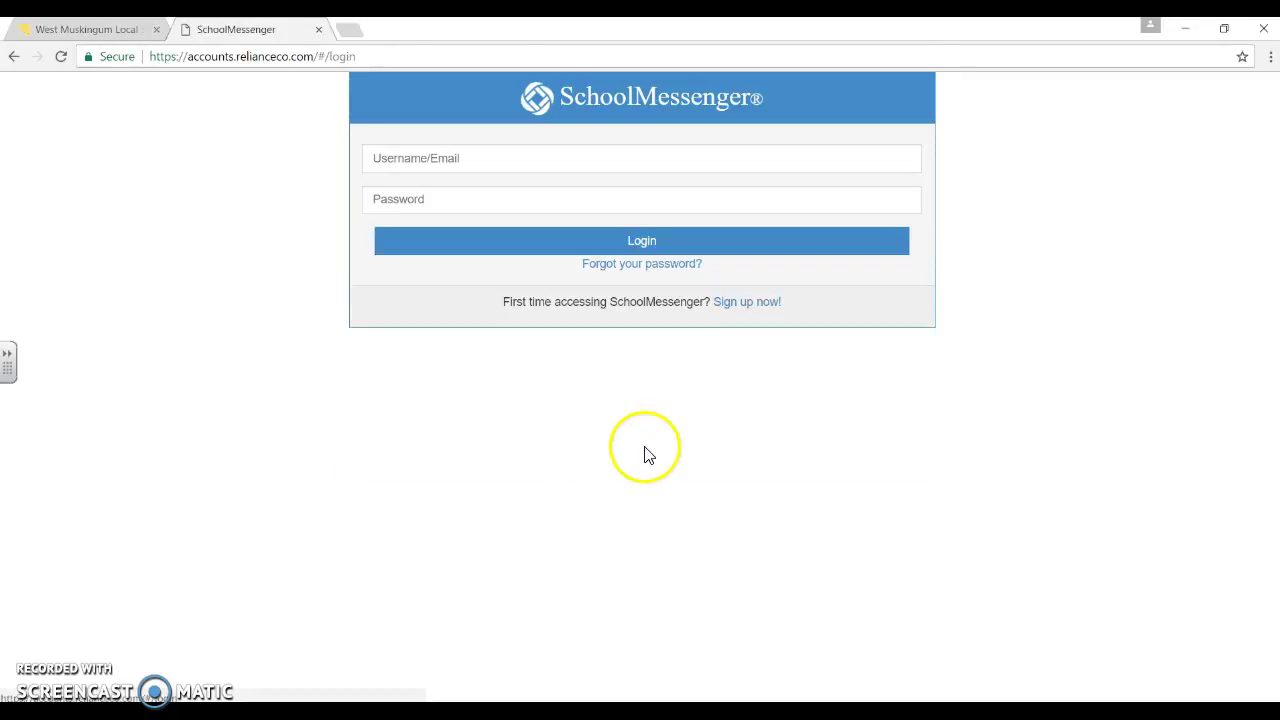
click(405, 158)
text(th)
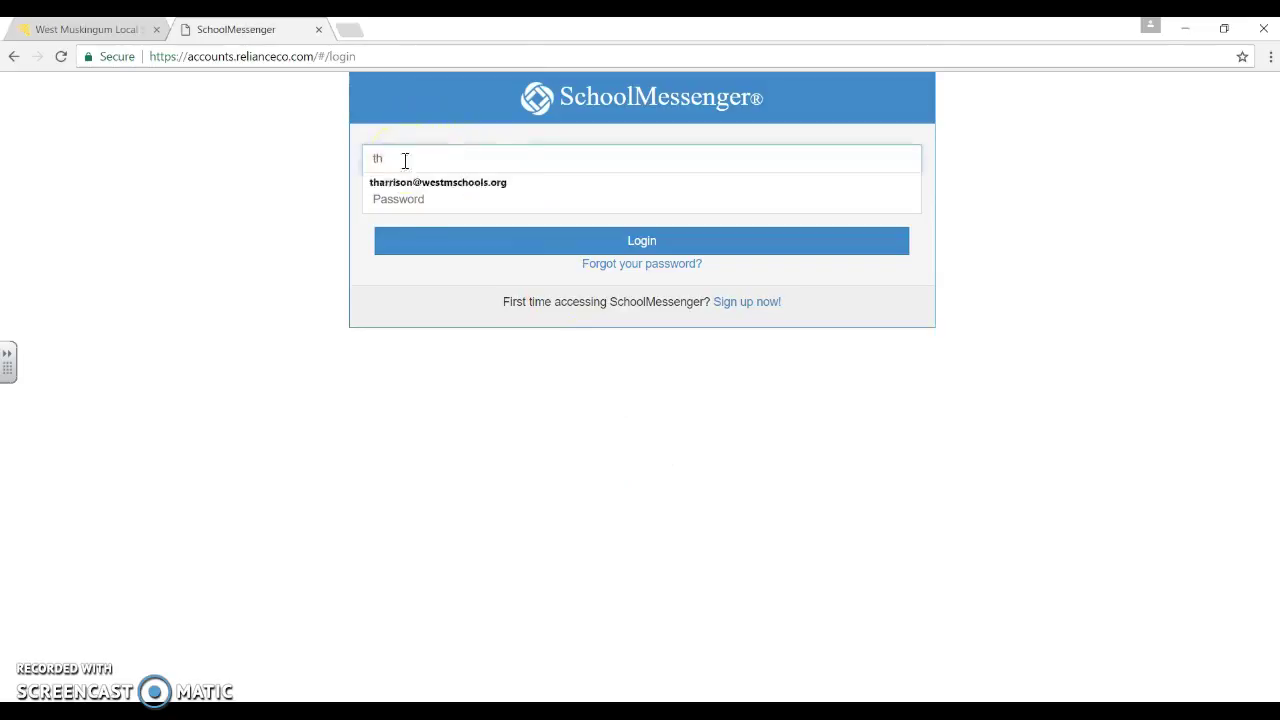
click(406, 188)
click(403, 194)
text(••••••••••••••)
click(510, 240)
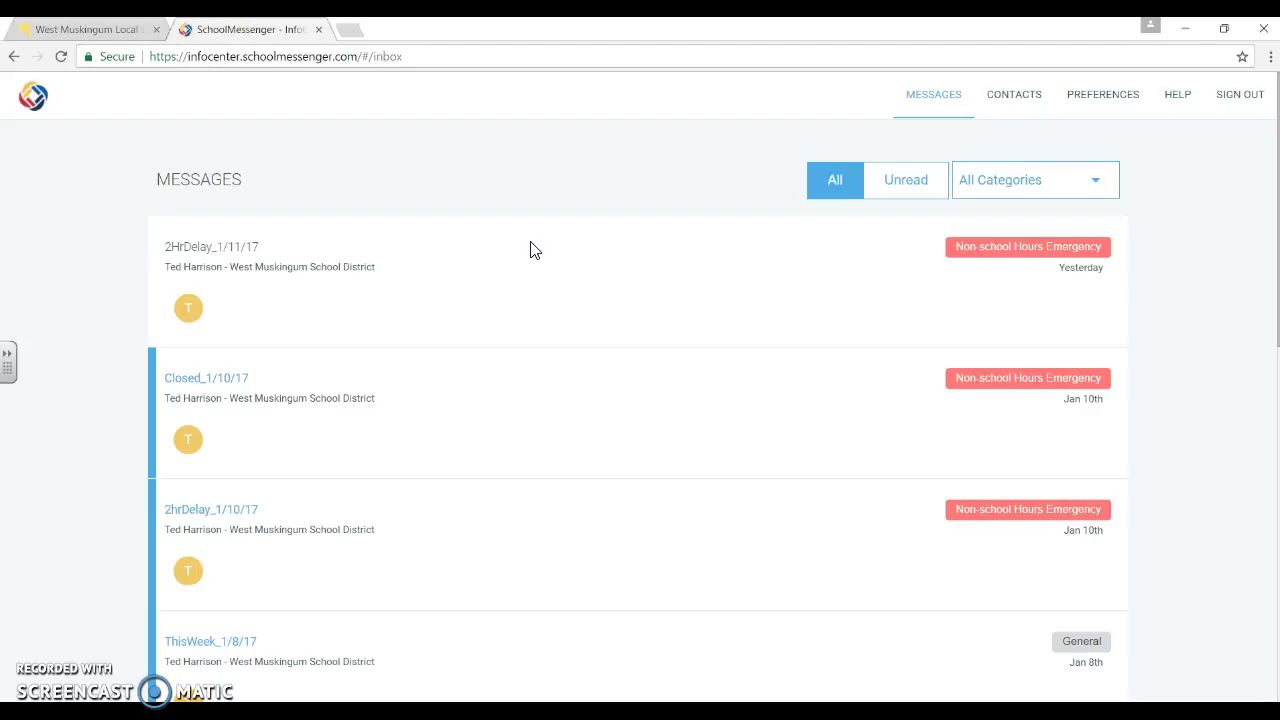
Expand the 2HrDelay_1/11/17 alert and show its text-message version announcing the 2 hour delay.
click(192, 313)
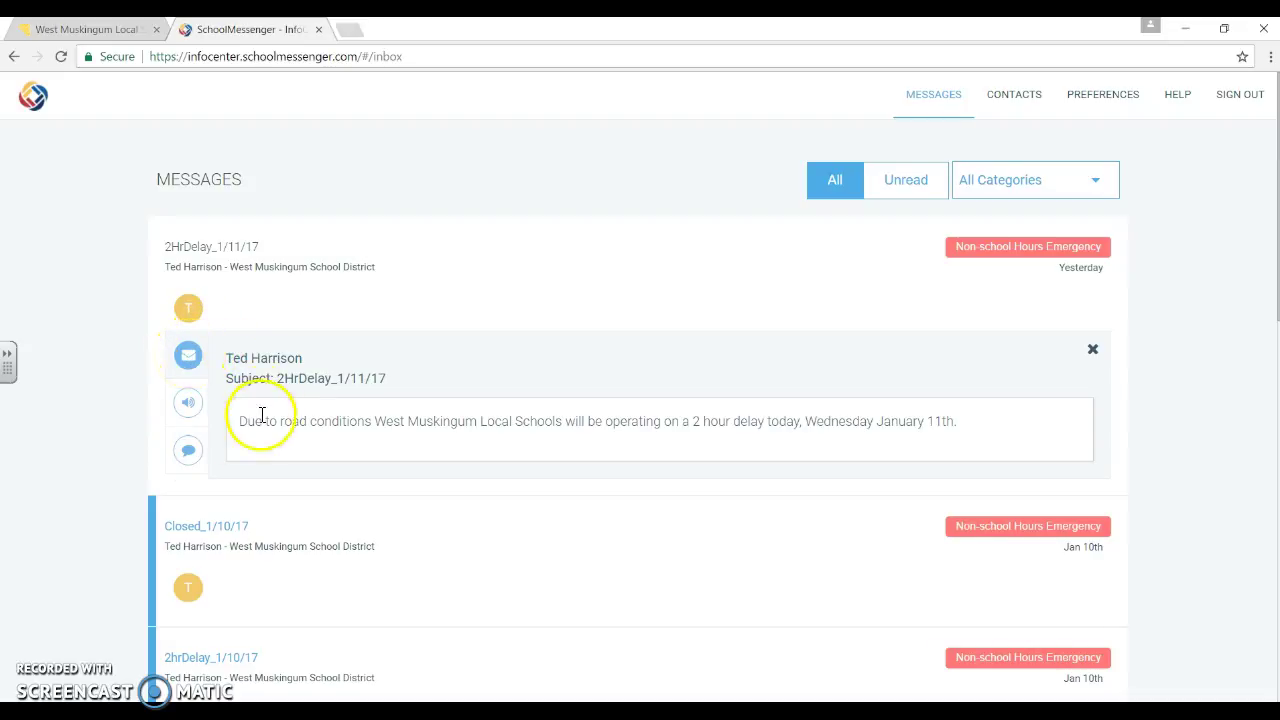
click(187, 452)
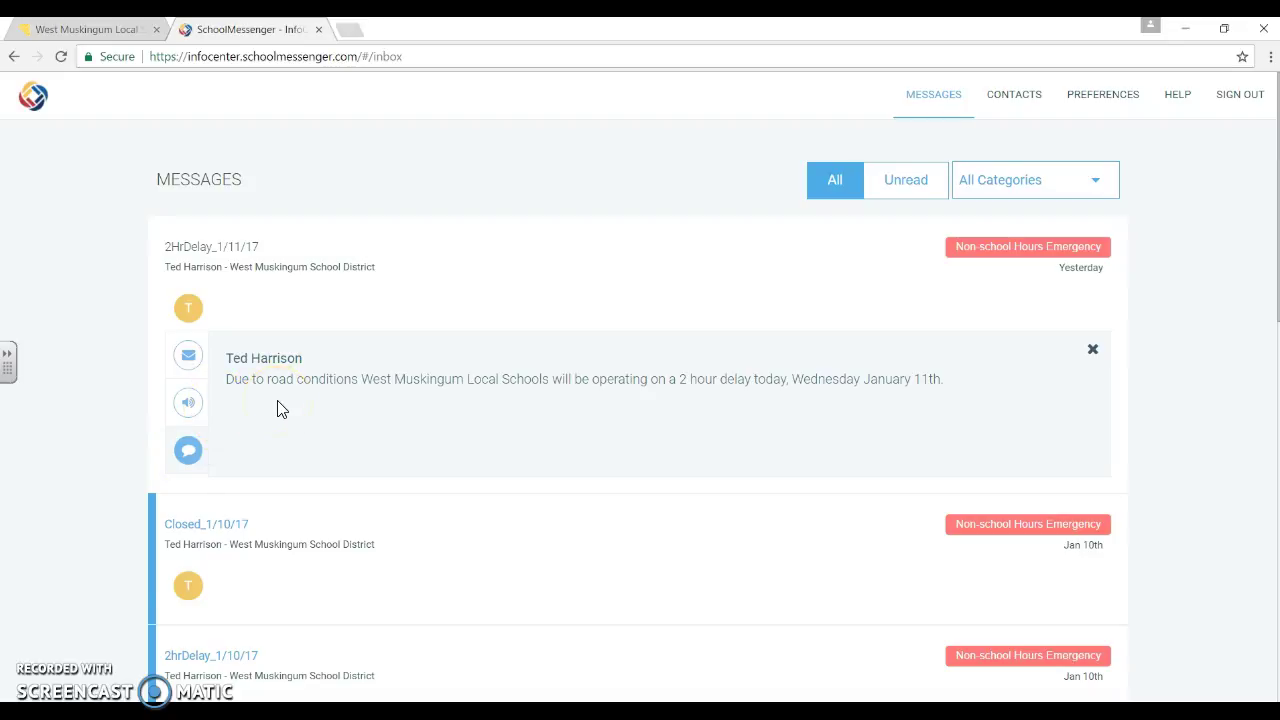
click(372, 375)
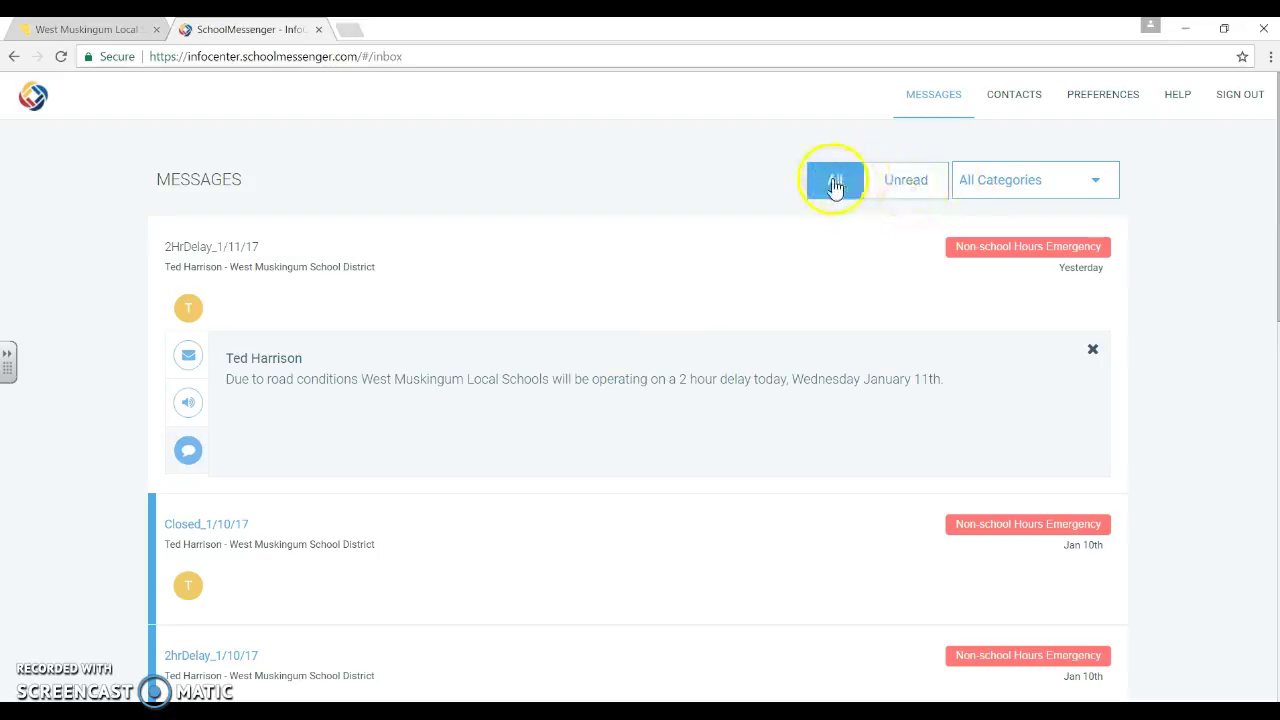
Show only unread messages, leaving the category list at All Categories, then go to Preferences.
click(896, 186)
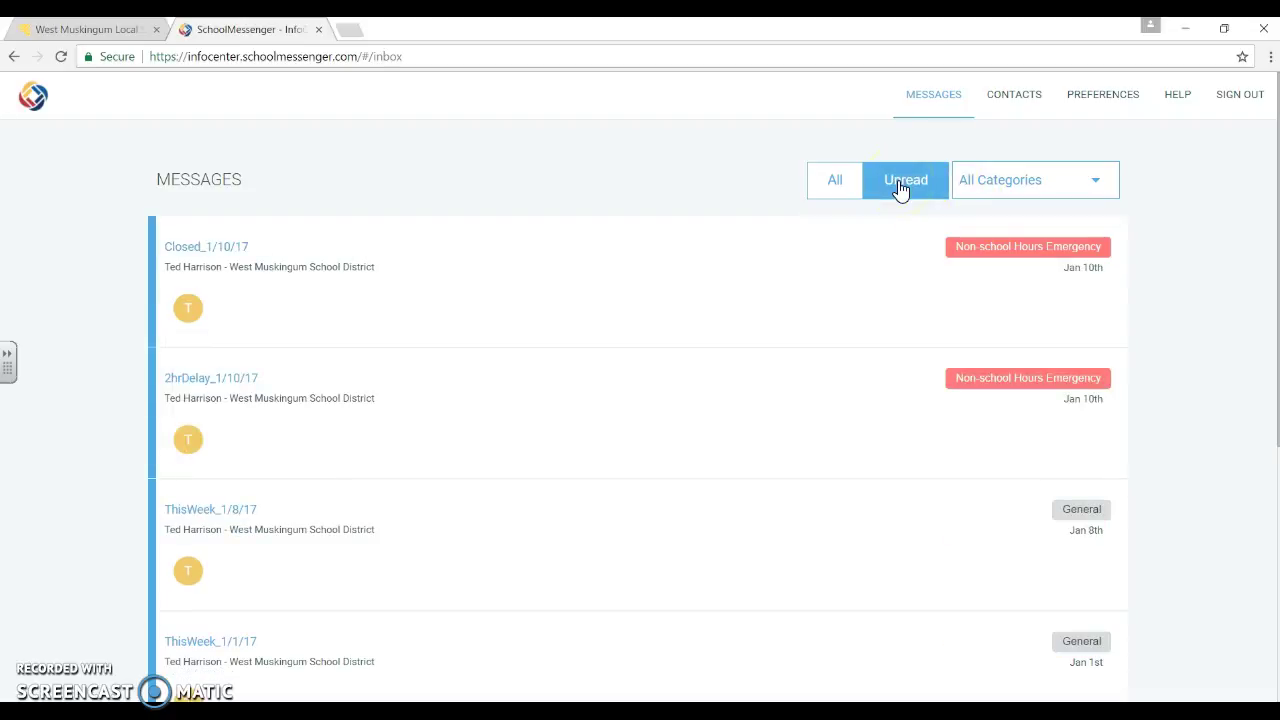
click(1096, 188)
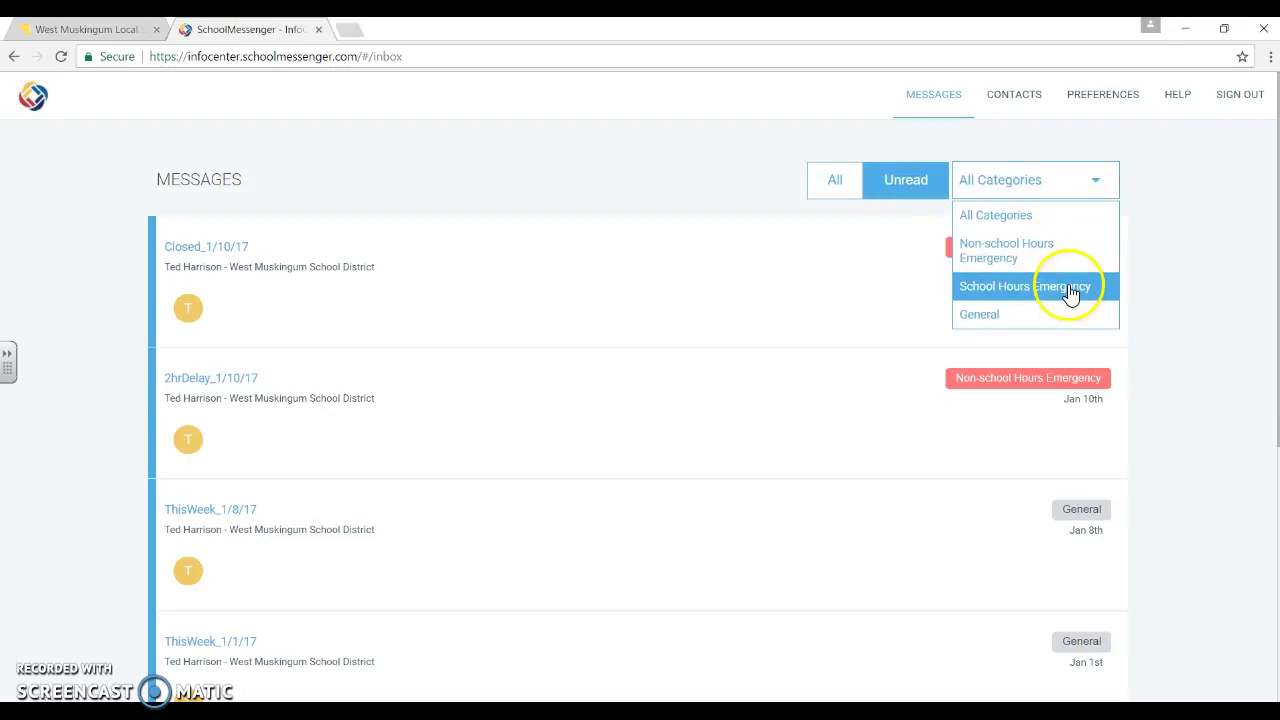
click(1220, 200)
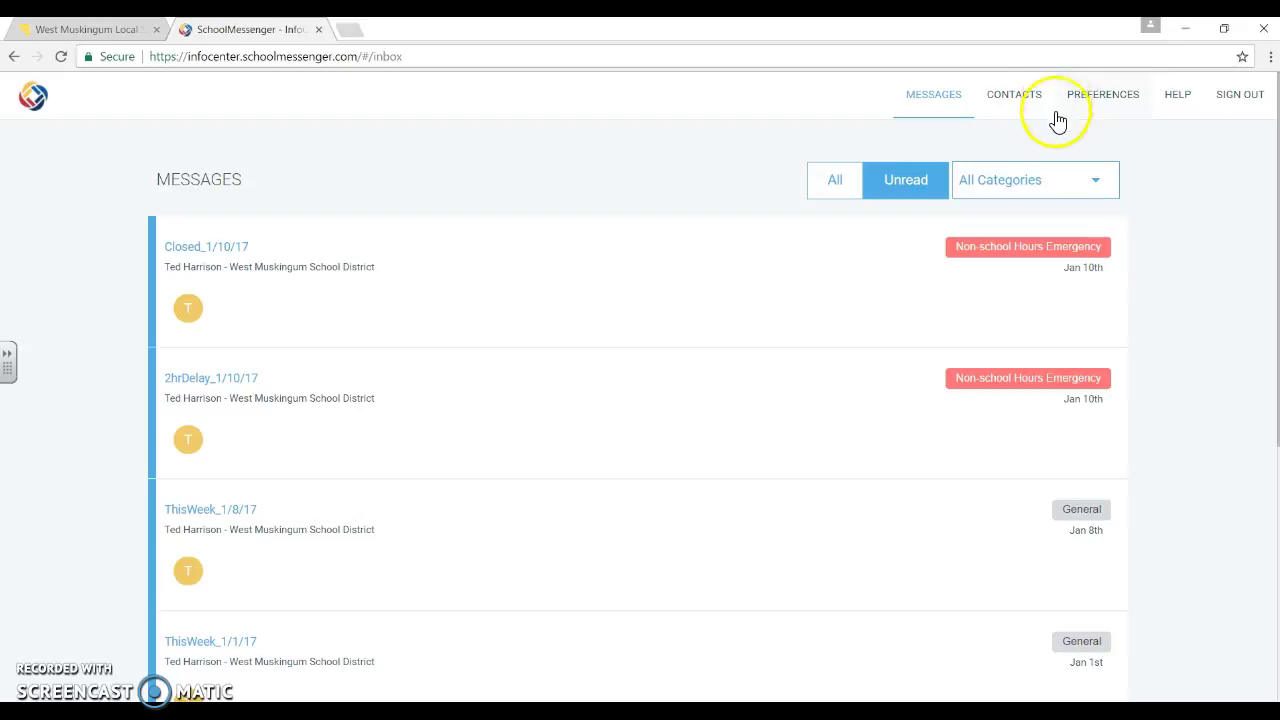
click(1103, 95)
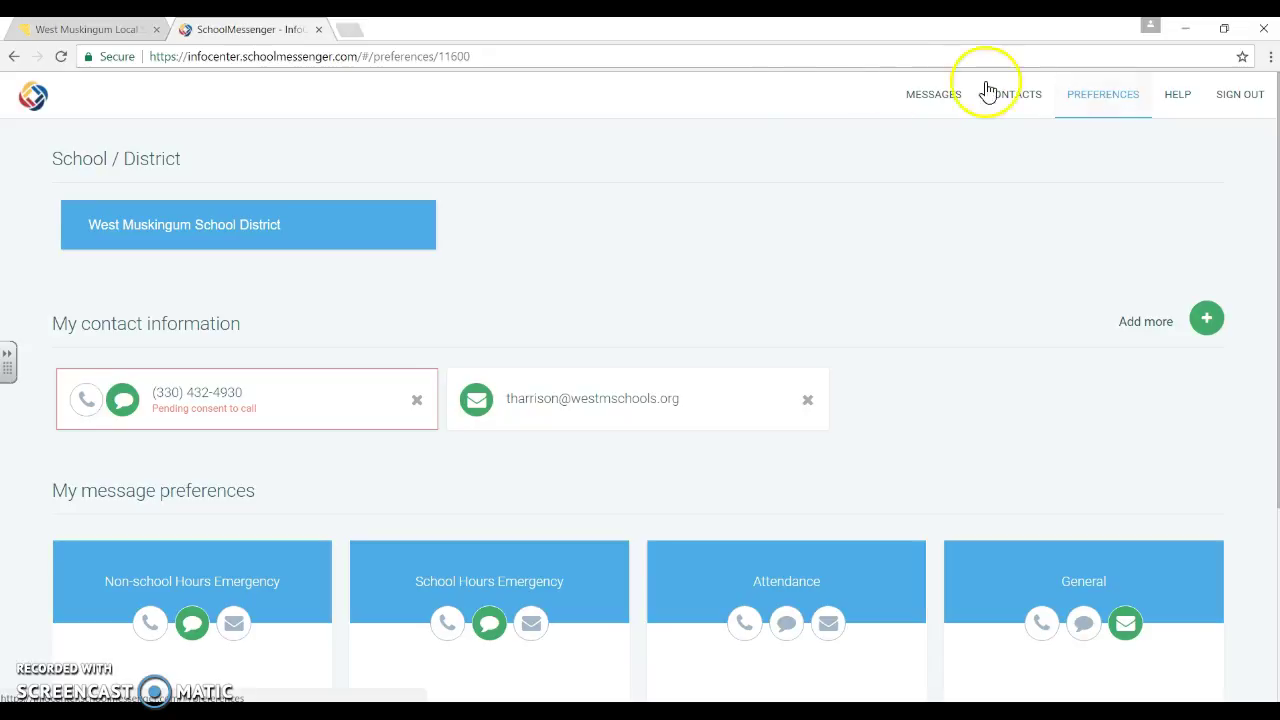
Bring up the options for adding more contact information on the Preferences page.
click(1205, 320)
Add a new phone number, correcting a typo, mark it as able to receive texts, and save.
click(1118, 369)
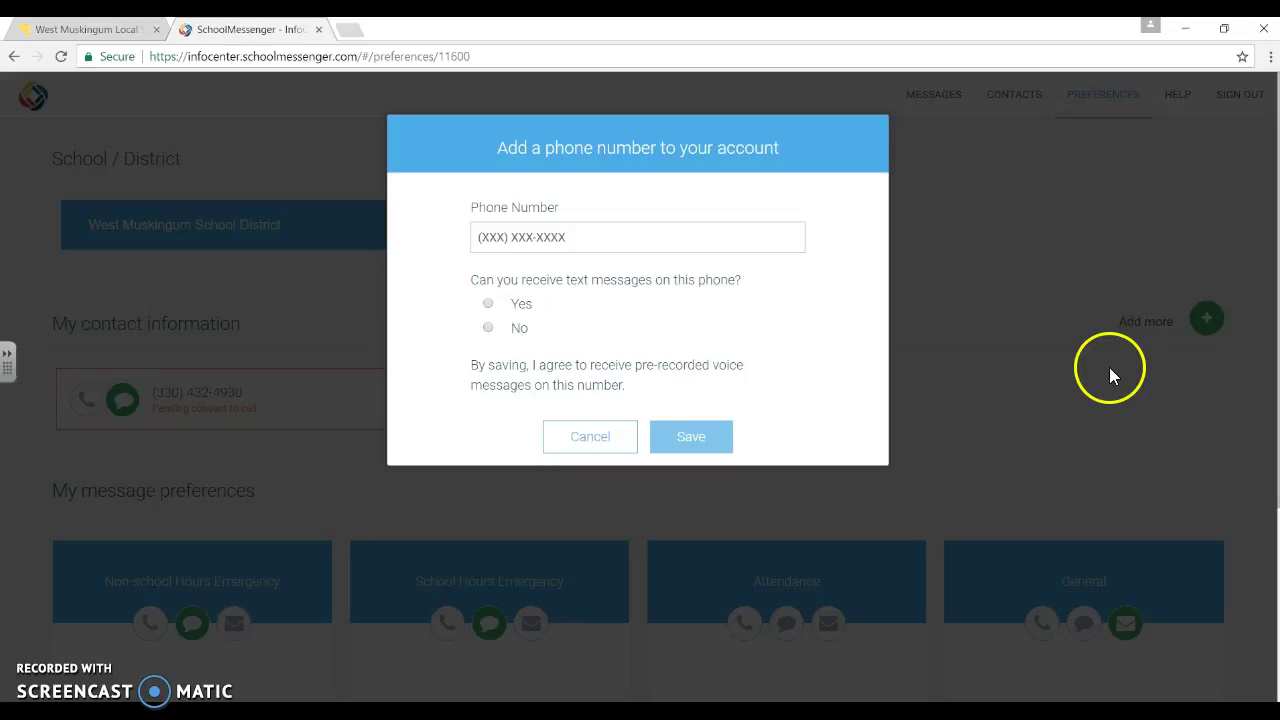
click(512, 235)
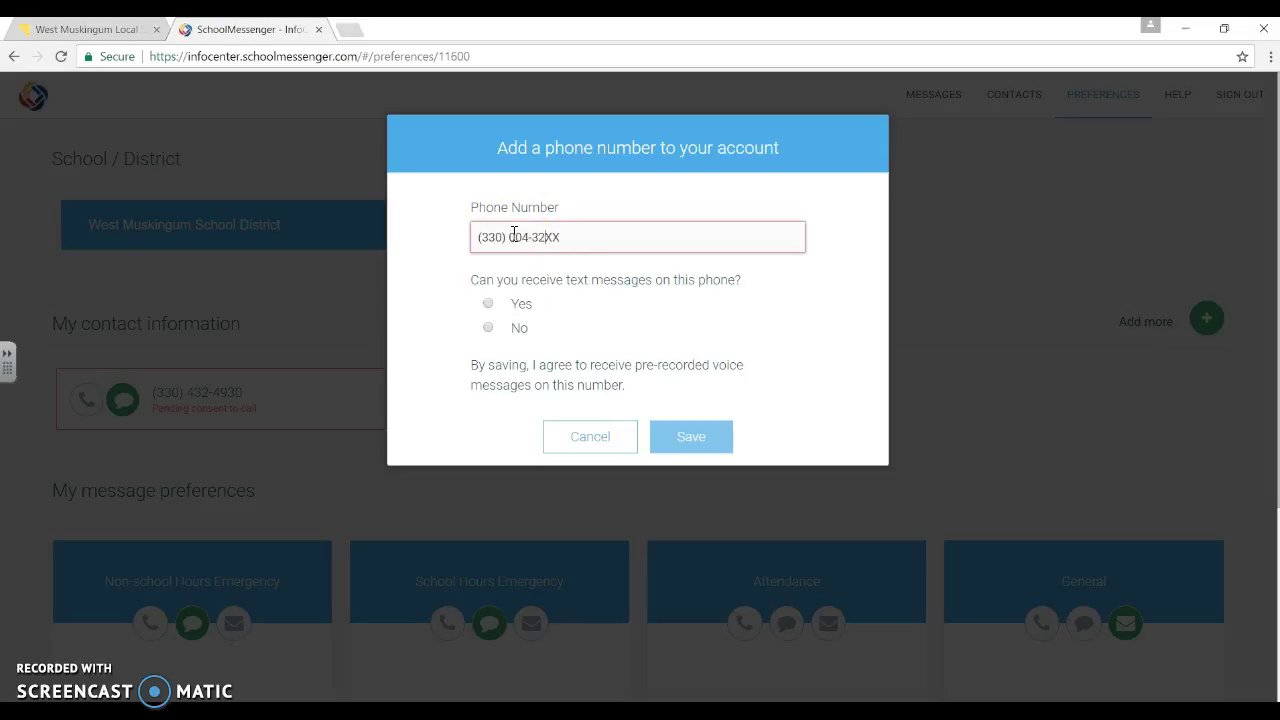
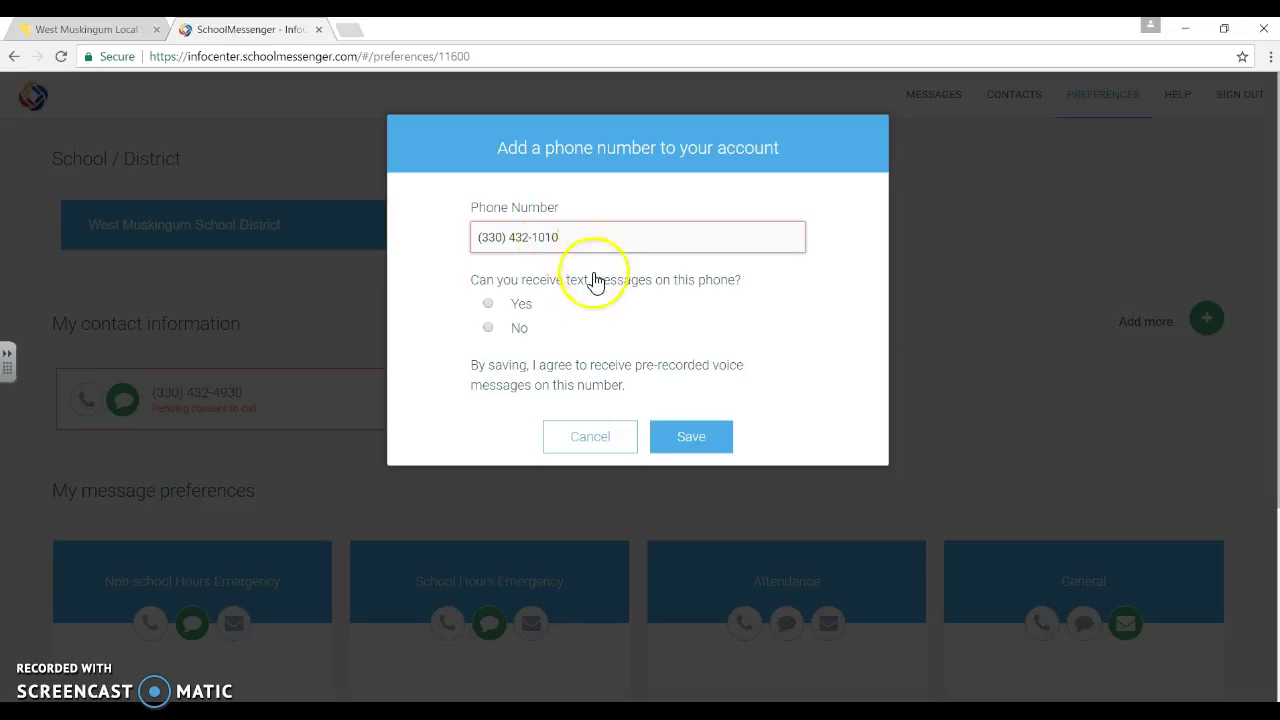
click(548, 316)
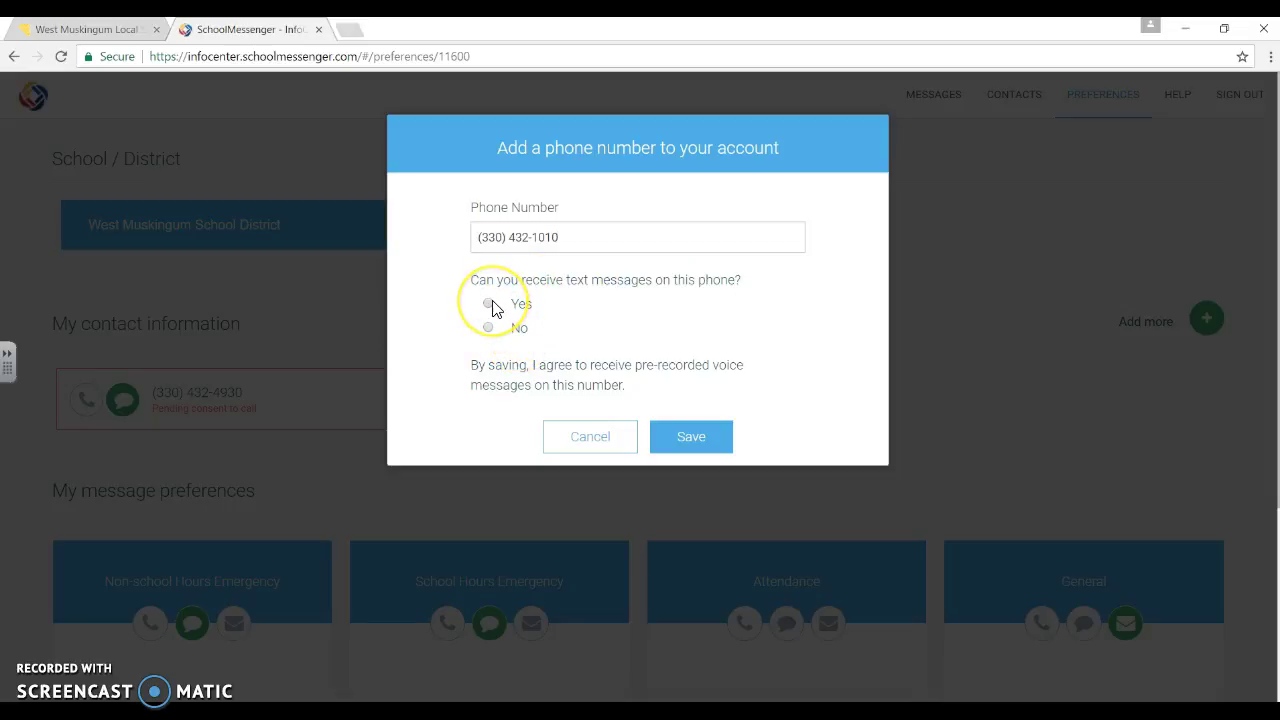
click(490, 305)
click(702, 442)
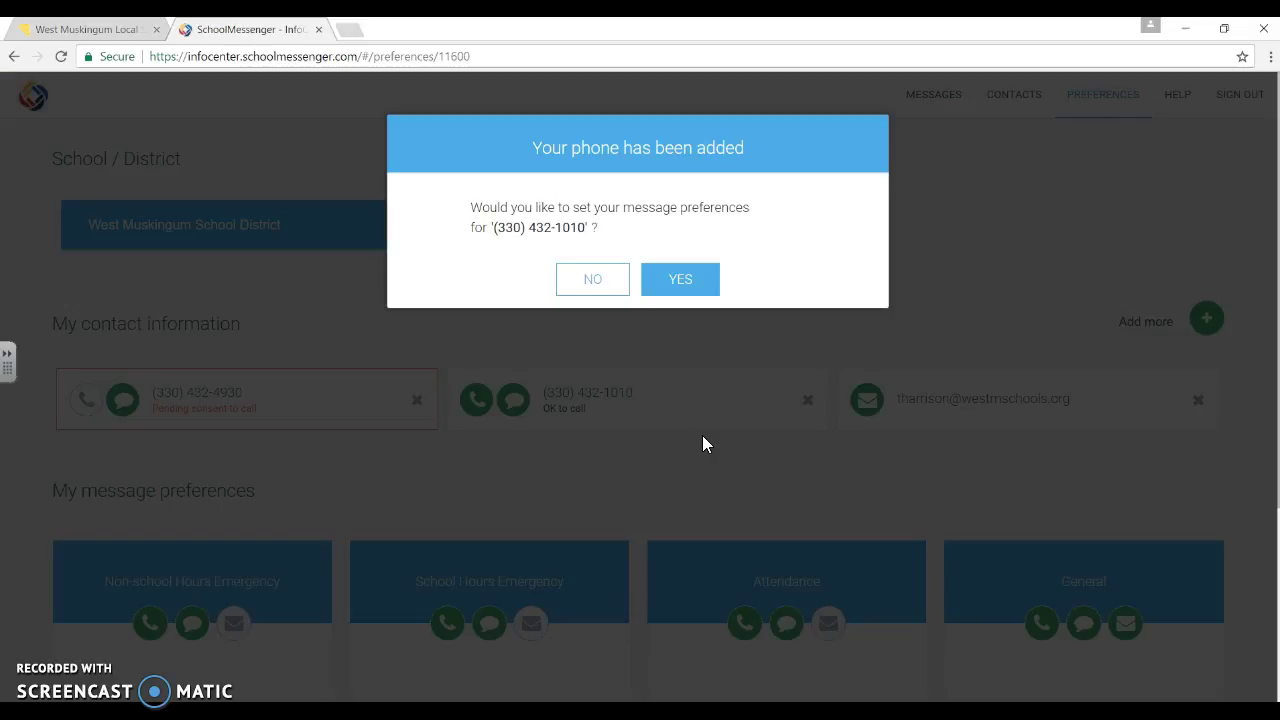
For the new phone, turn off both emergency calls plus Attendance calls and texts, then save.
click(686, 284)
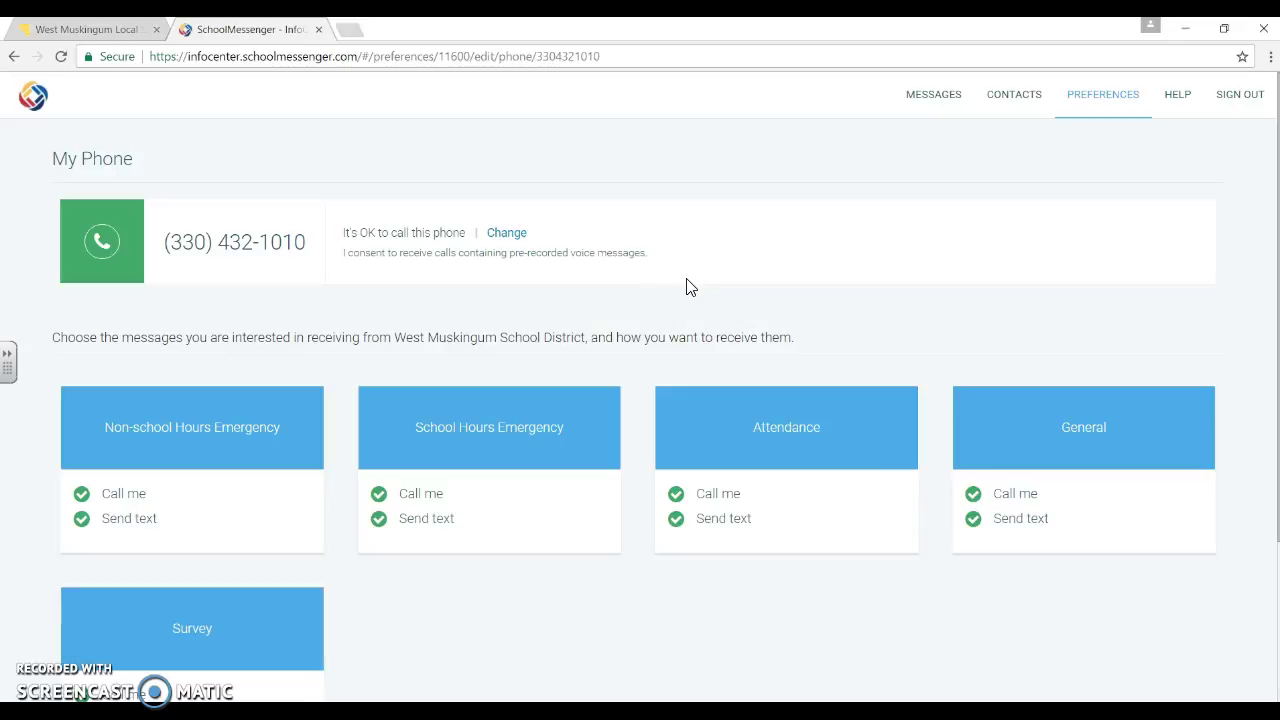
drag(890, 264, 935, 262)
click(82, 495)
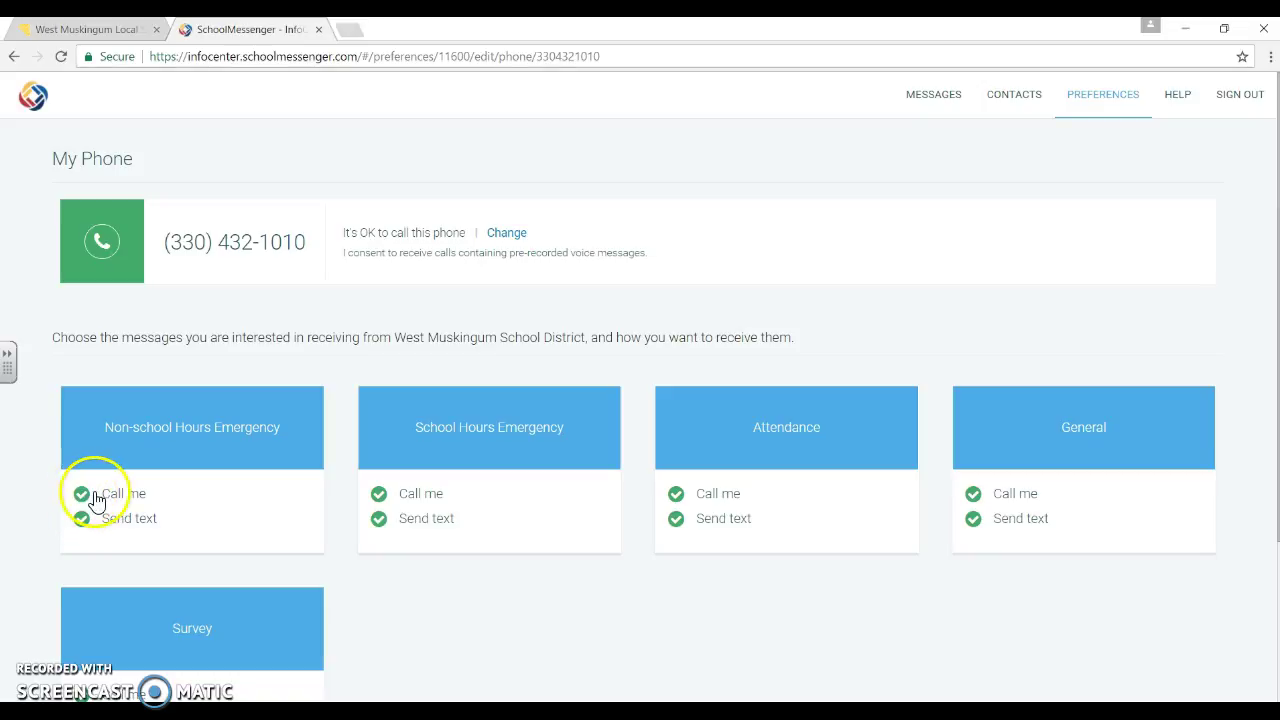
click(82, 495)
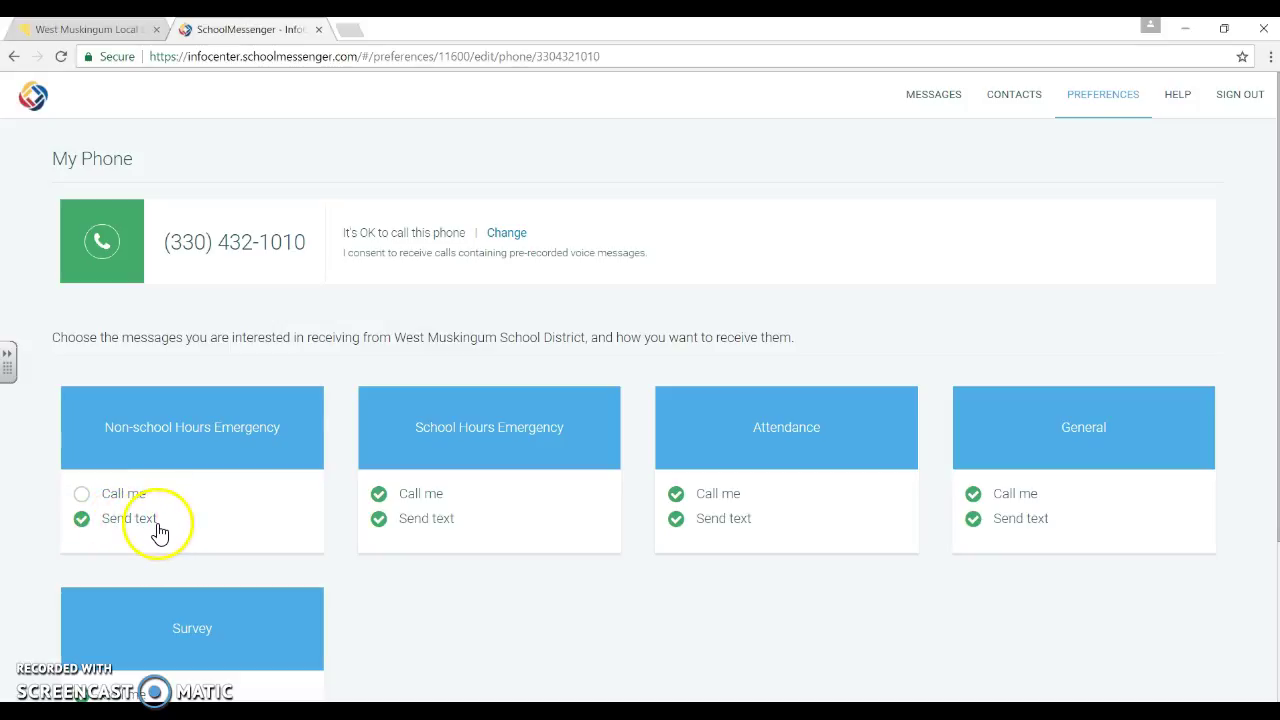
click(381, 497)
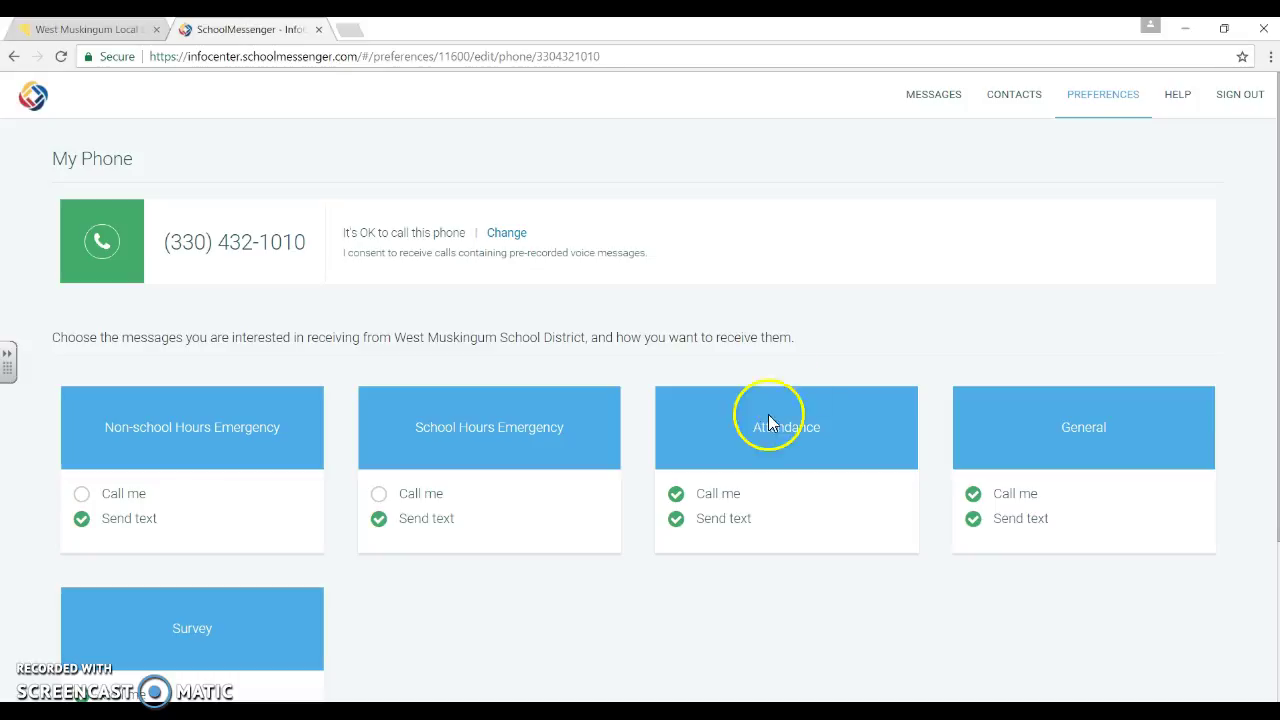
click(676, 493)
click(676, 520)
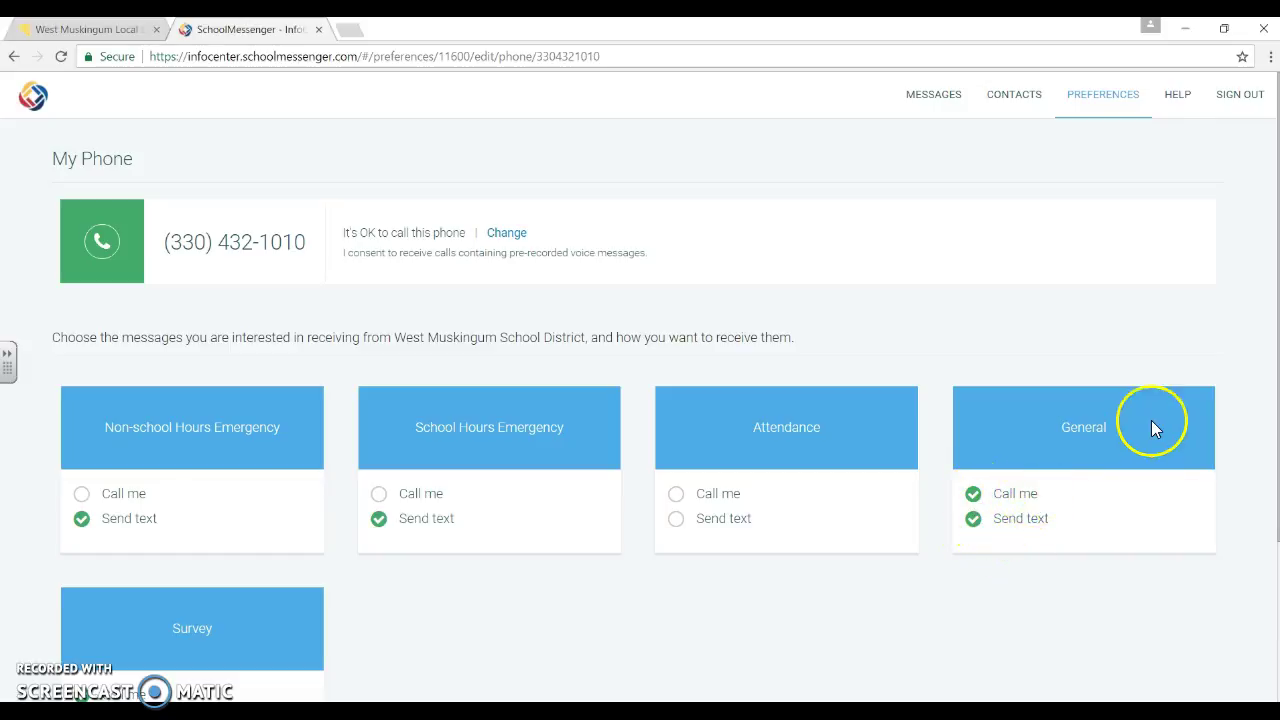
scroll(700, 593, down, 2)
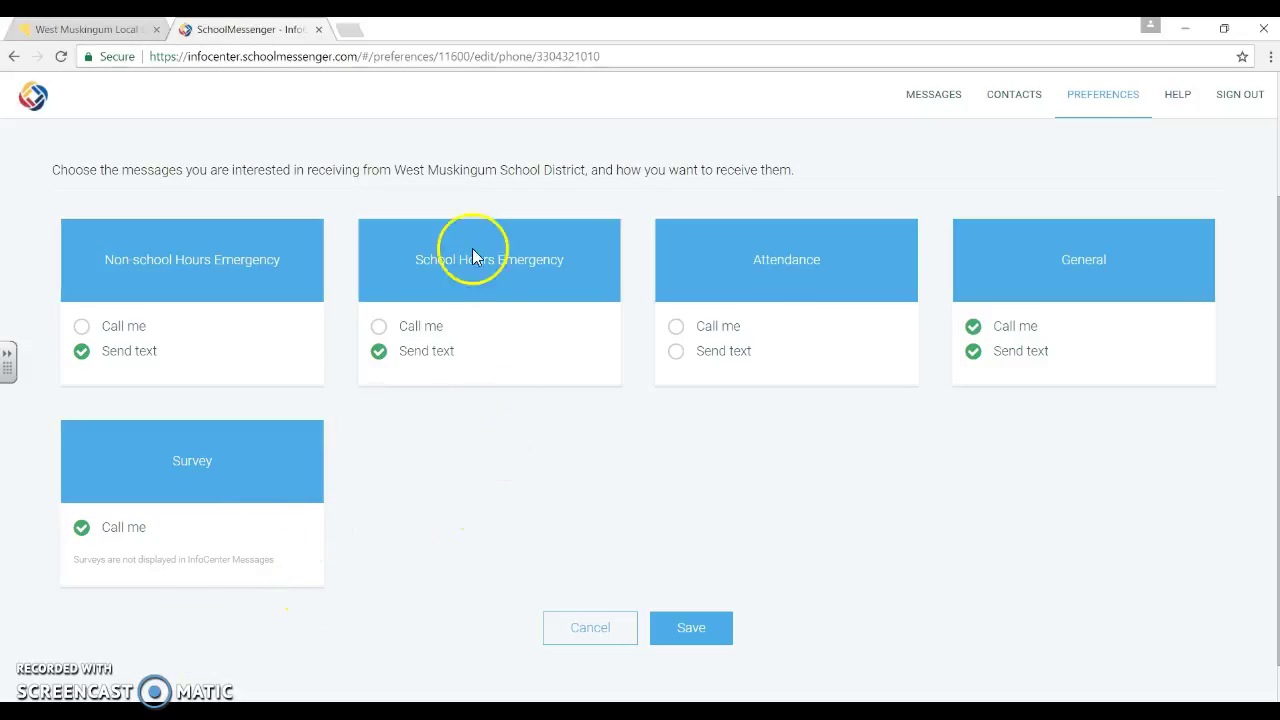
click(697, 638)
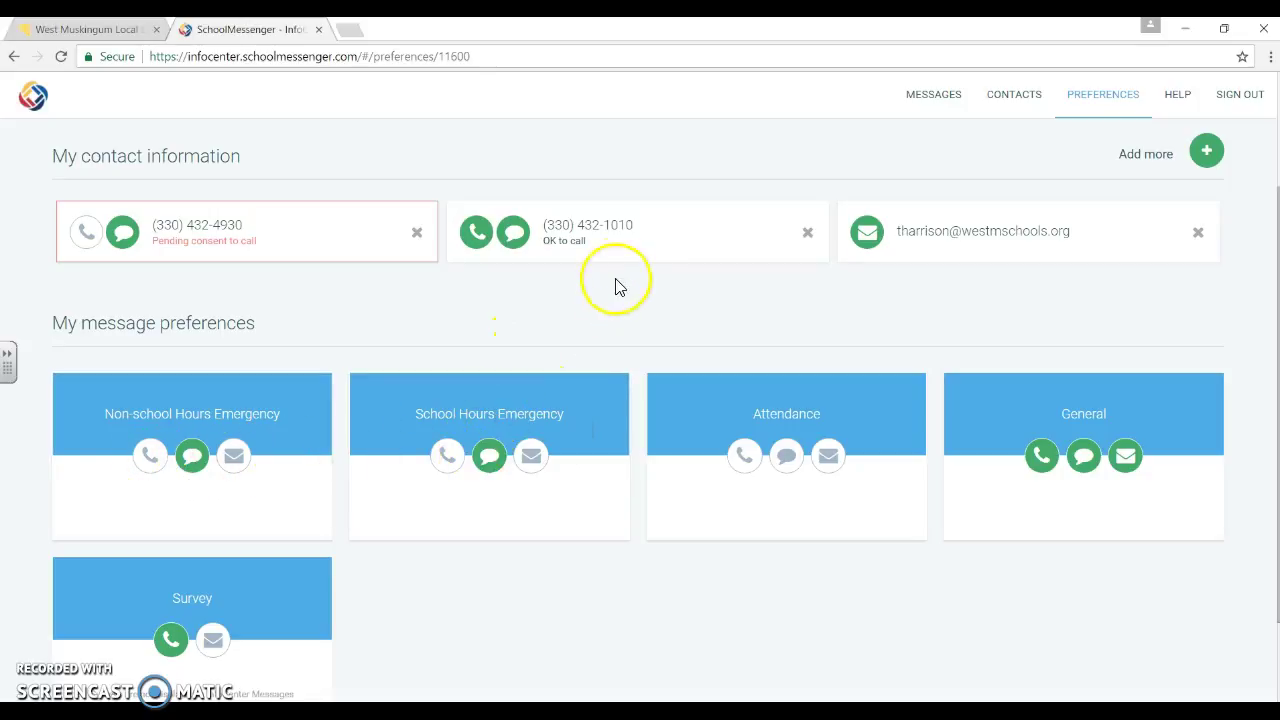
Review the OK-to-call and pending phones' message settings, cancelling each time without changes.
click(643, 248)
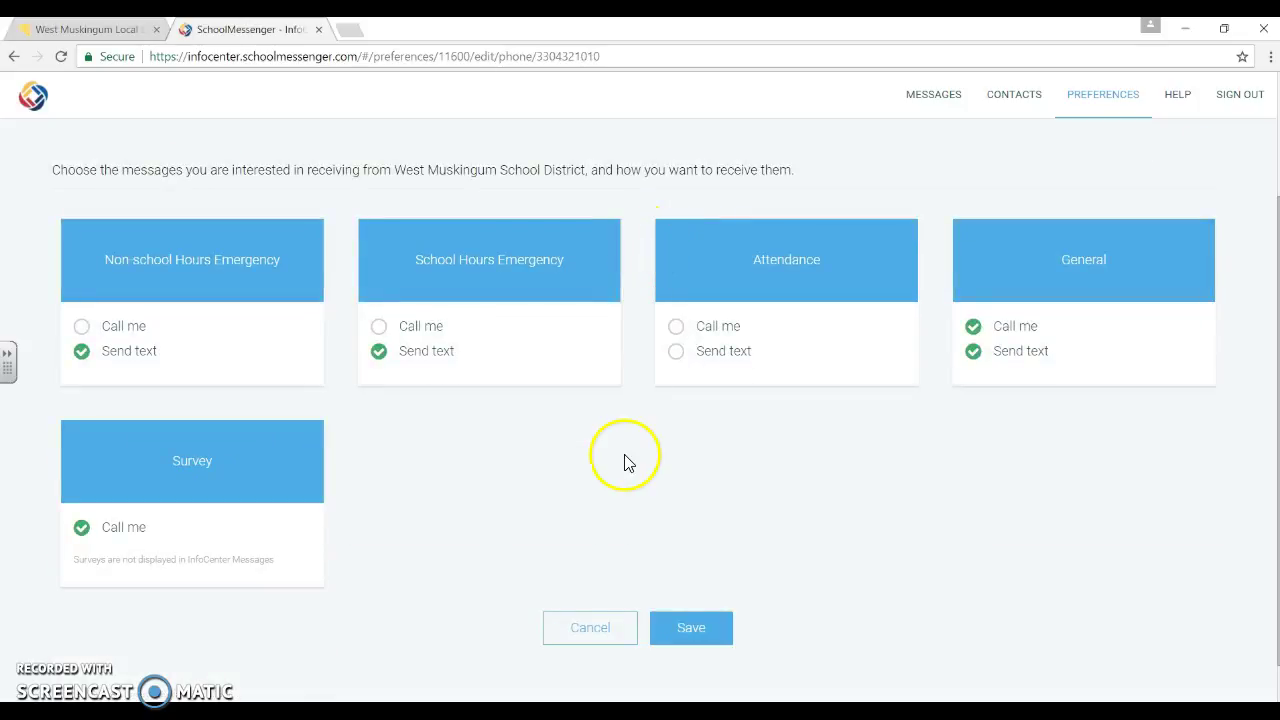
click(584, 630)
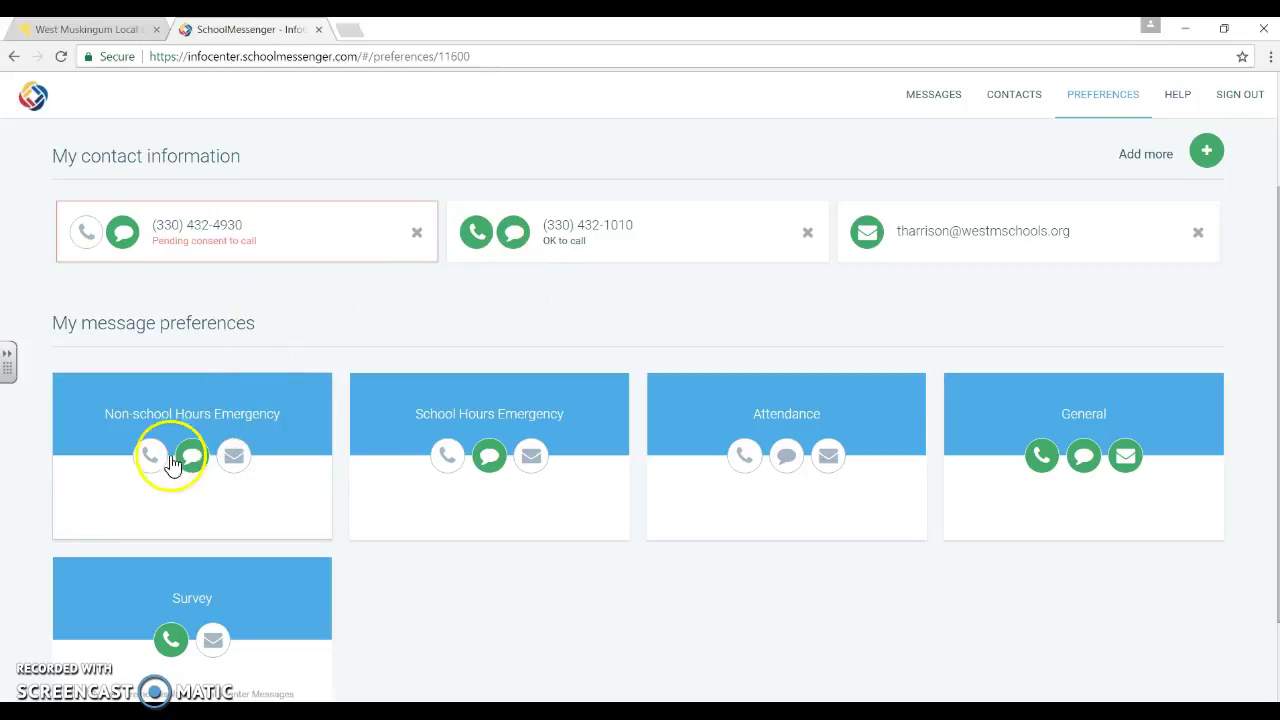
click(259, 230)
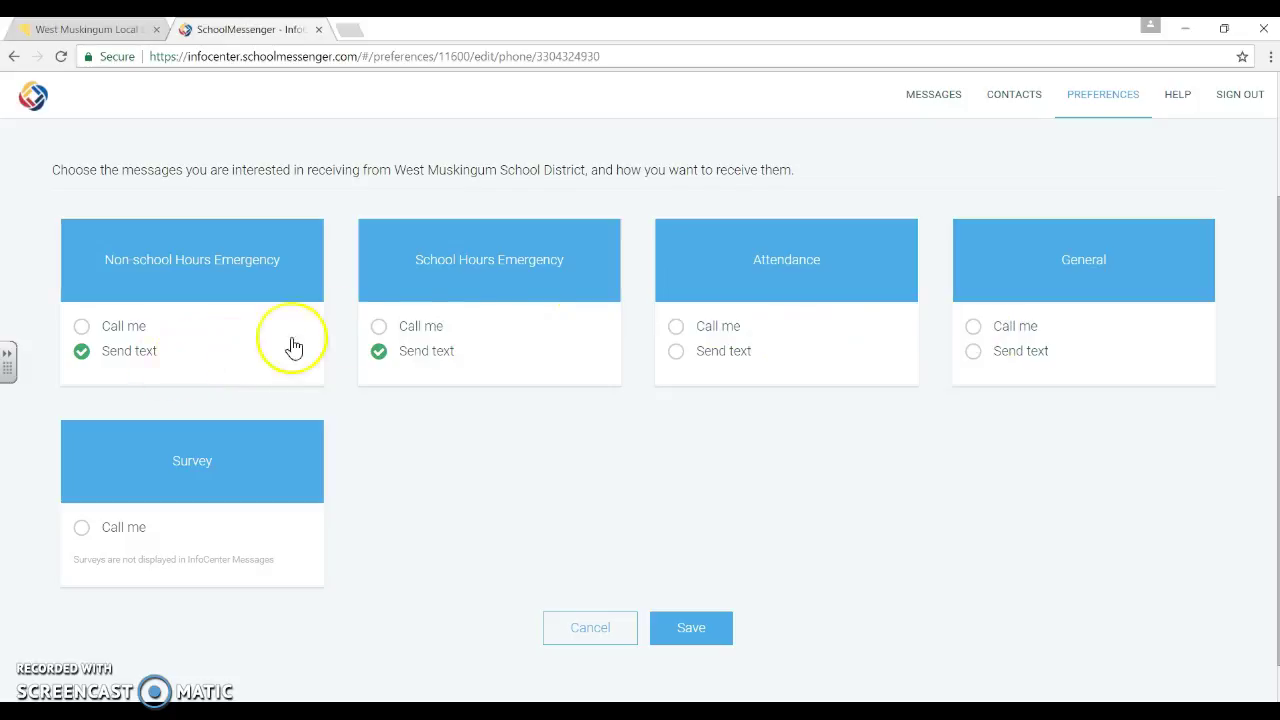
click(594, 628)
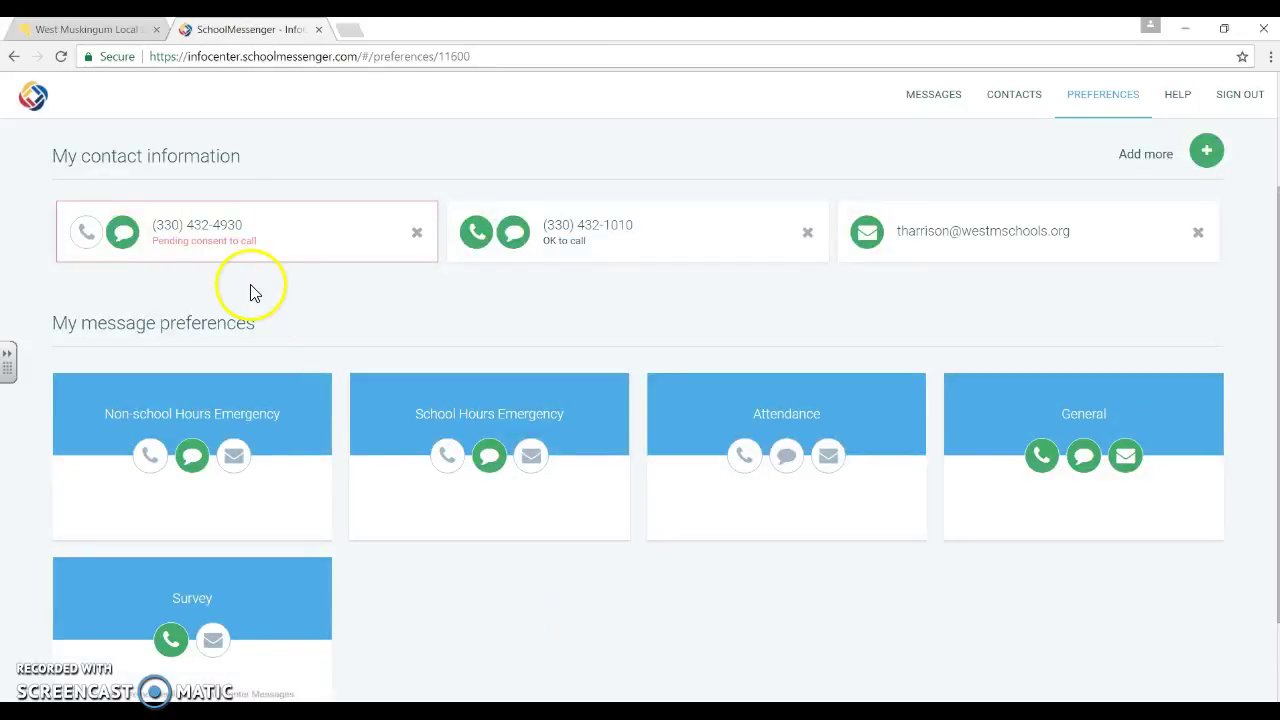
click(634, 226)
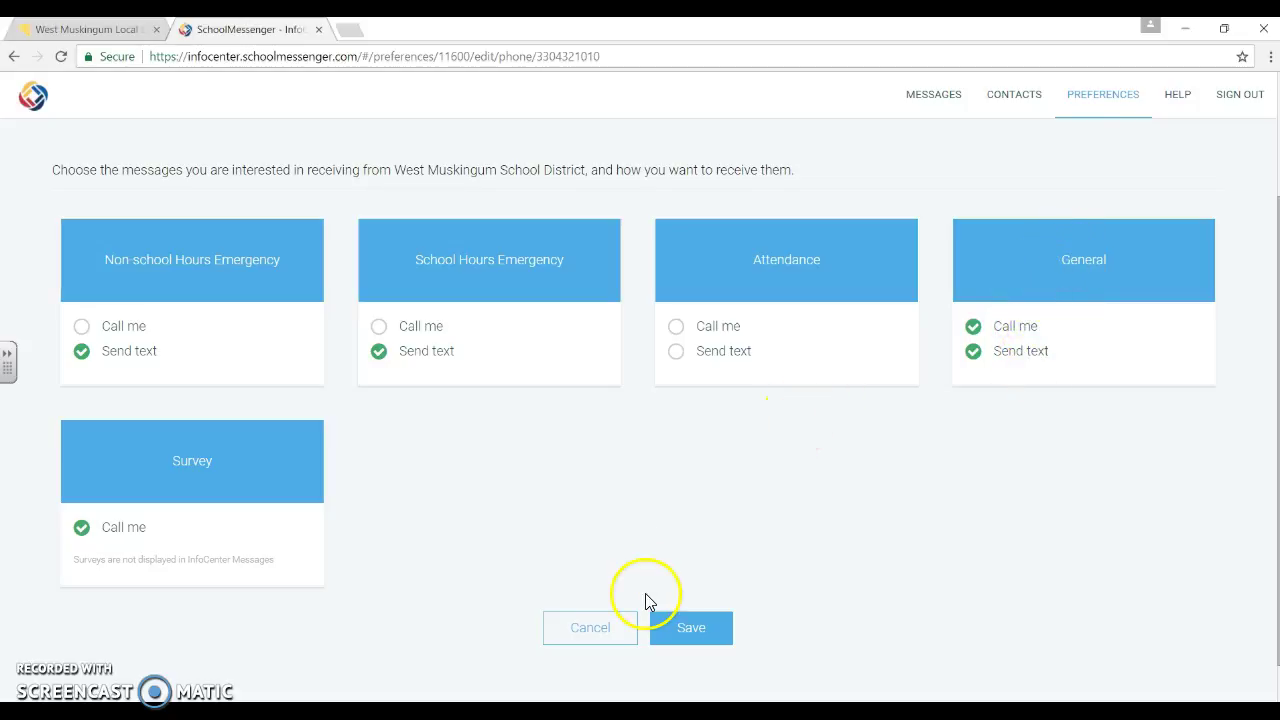
click(587, 638)
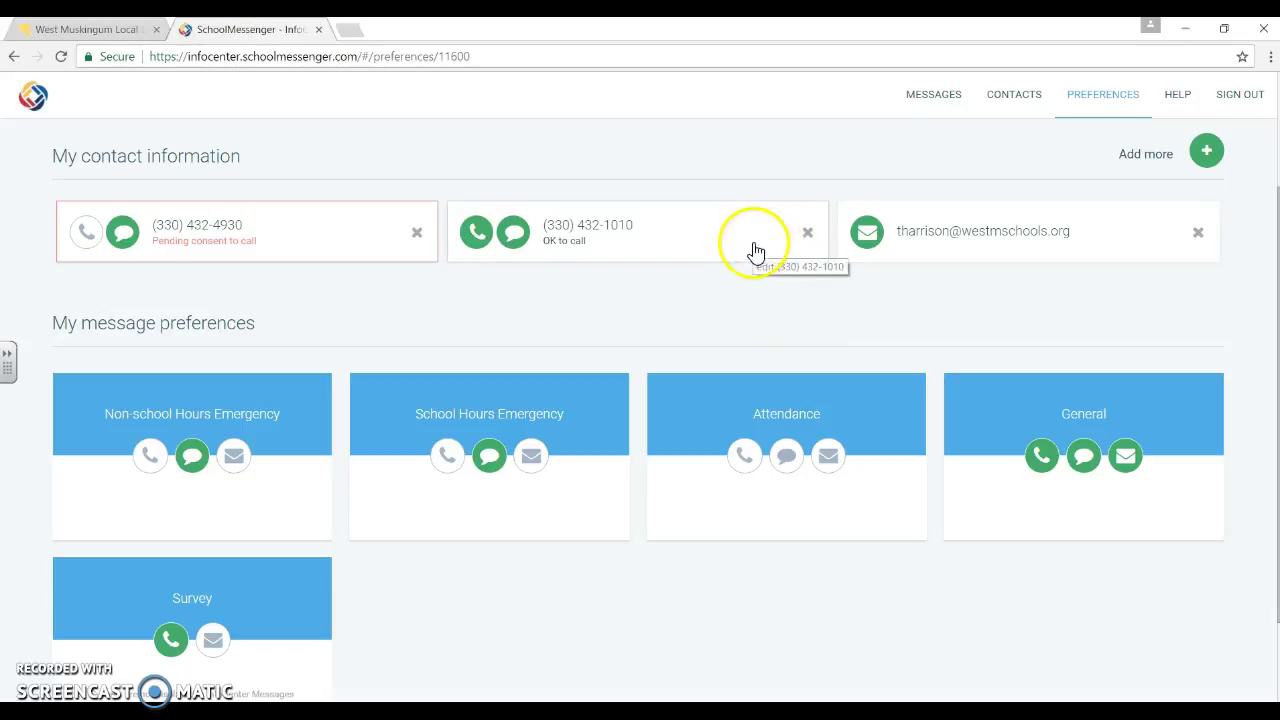
Delete the OK-to-call phone number and bring up Non-school Hours Emergency delivery options.
click(808, 234)
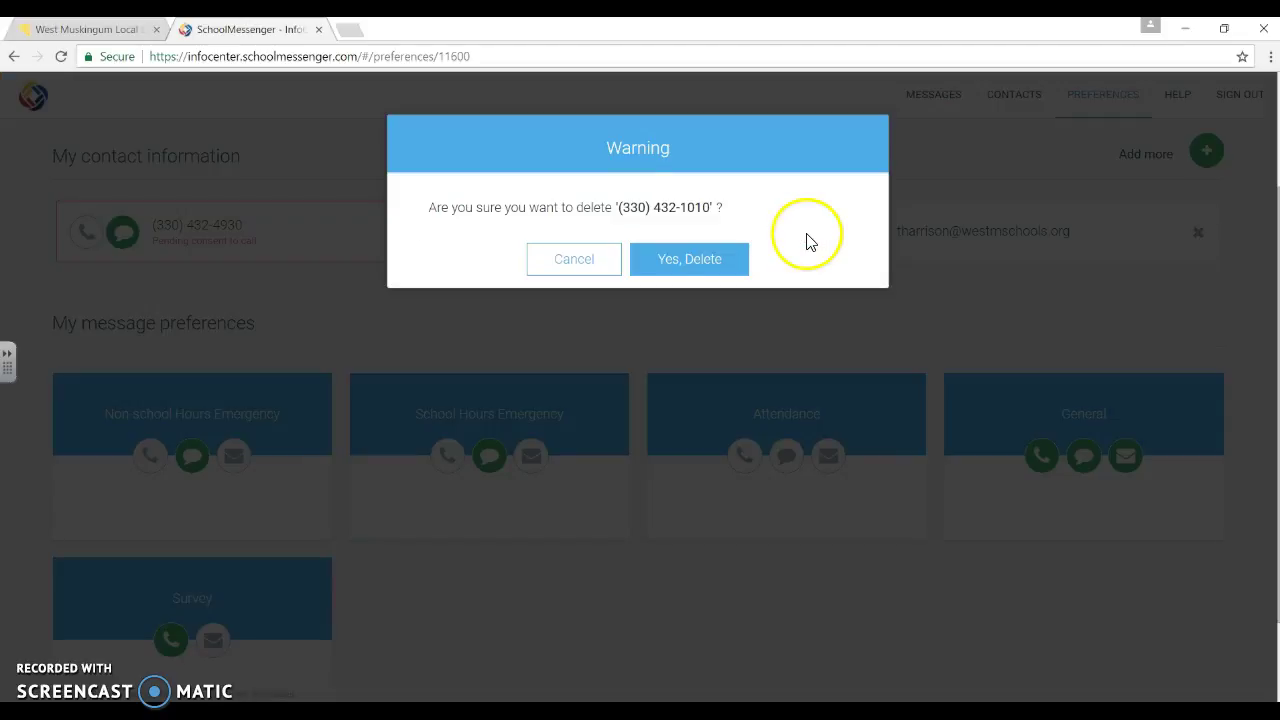
click(670, 264)
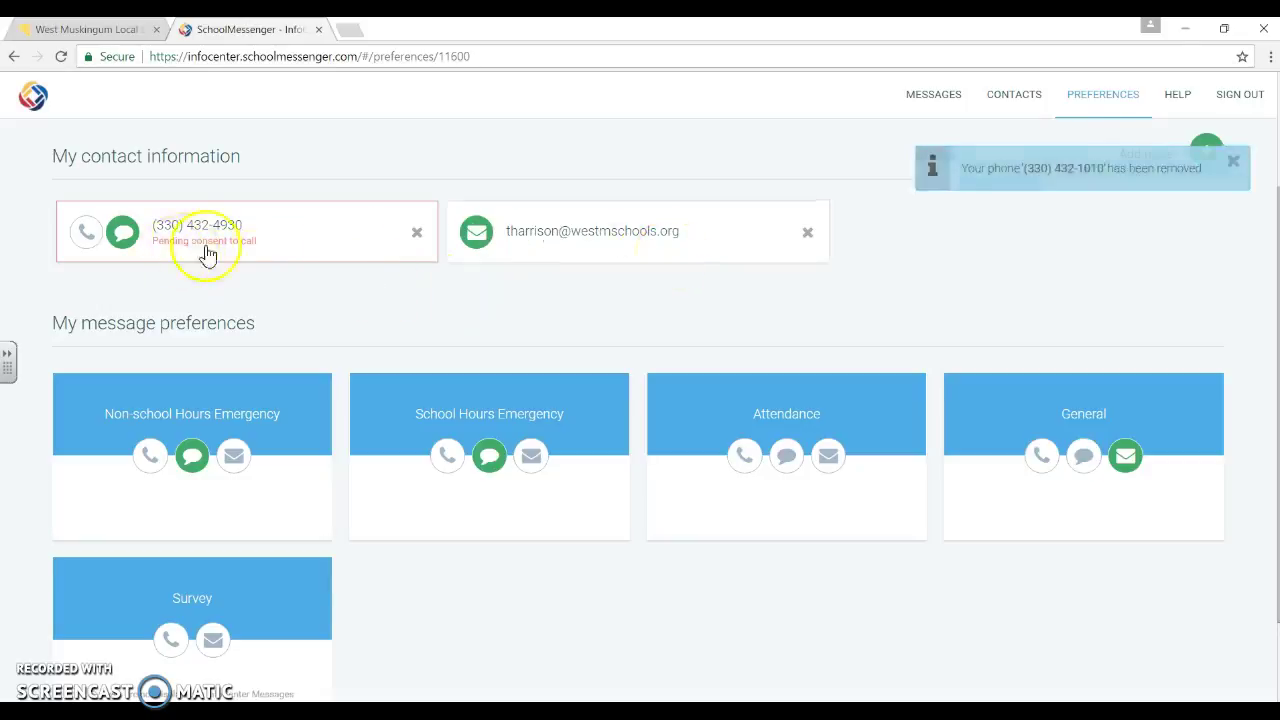
click(278, 234)
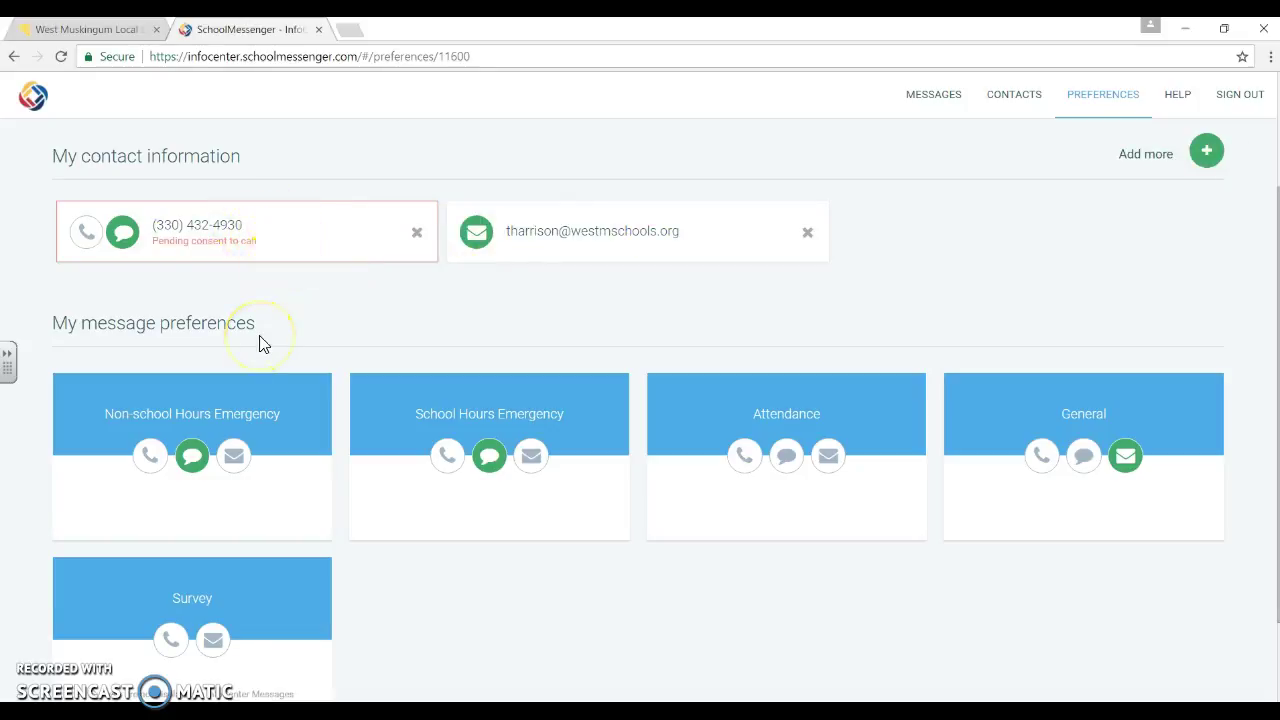
click(155, 430)
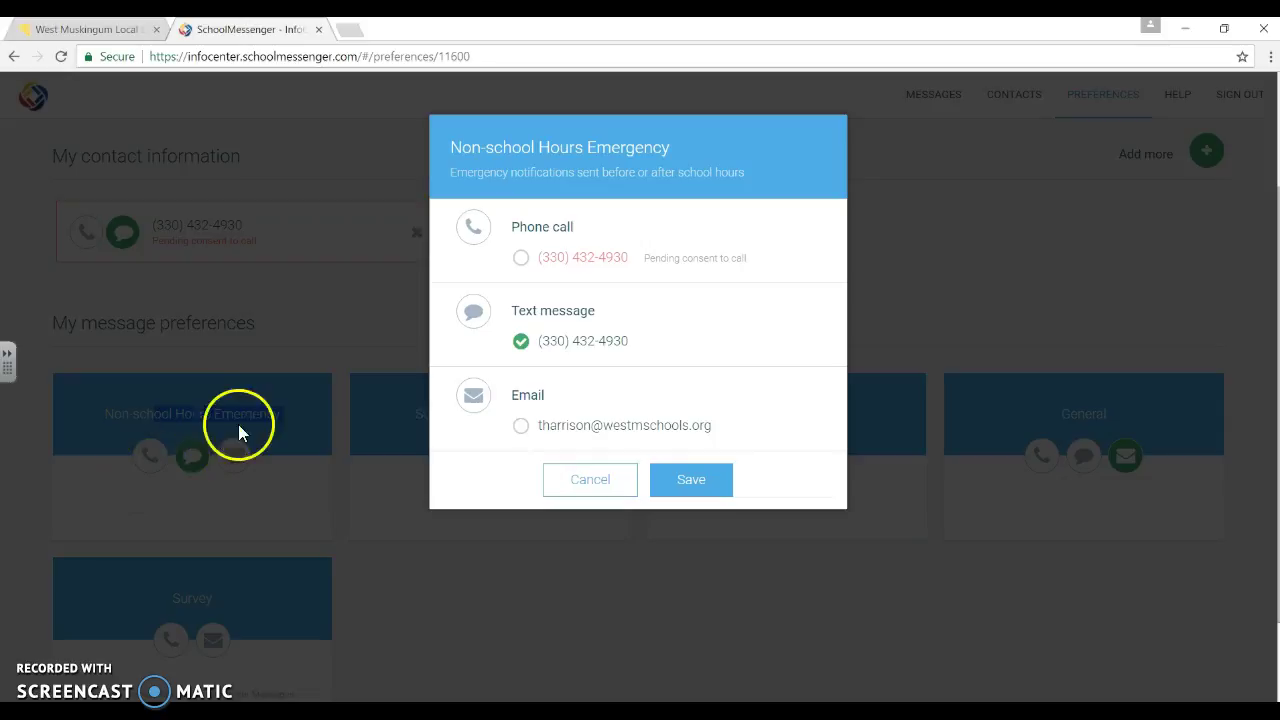
Leave the Non-school Hours Emergency delivery options unchanged and bring up the email address's message settings.
click(584, 492)
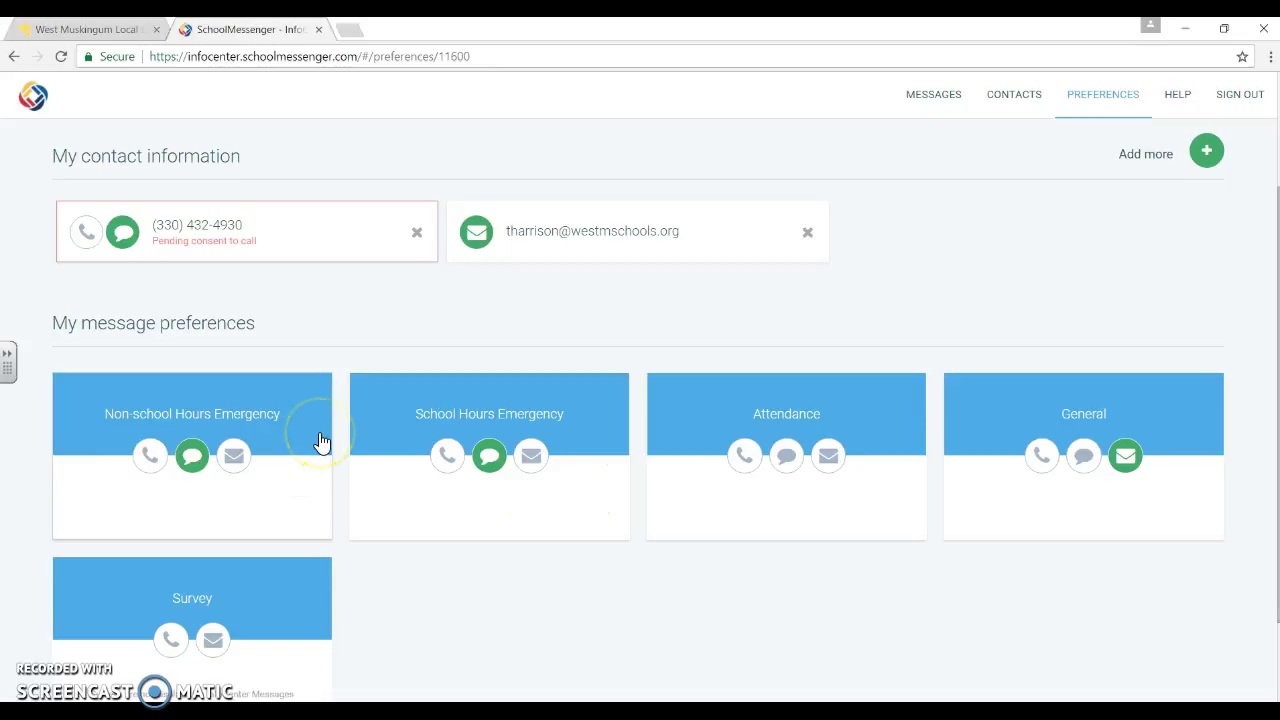
click(632, 240)
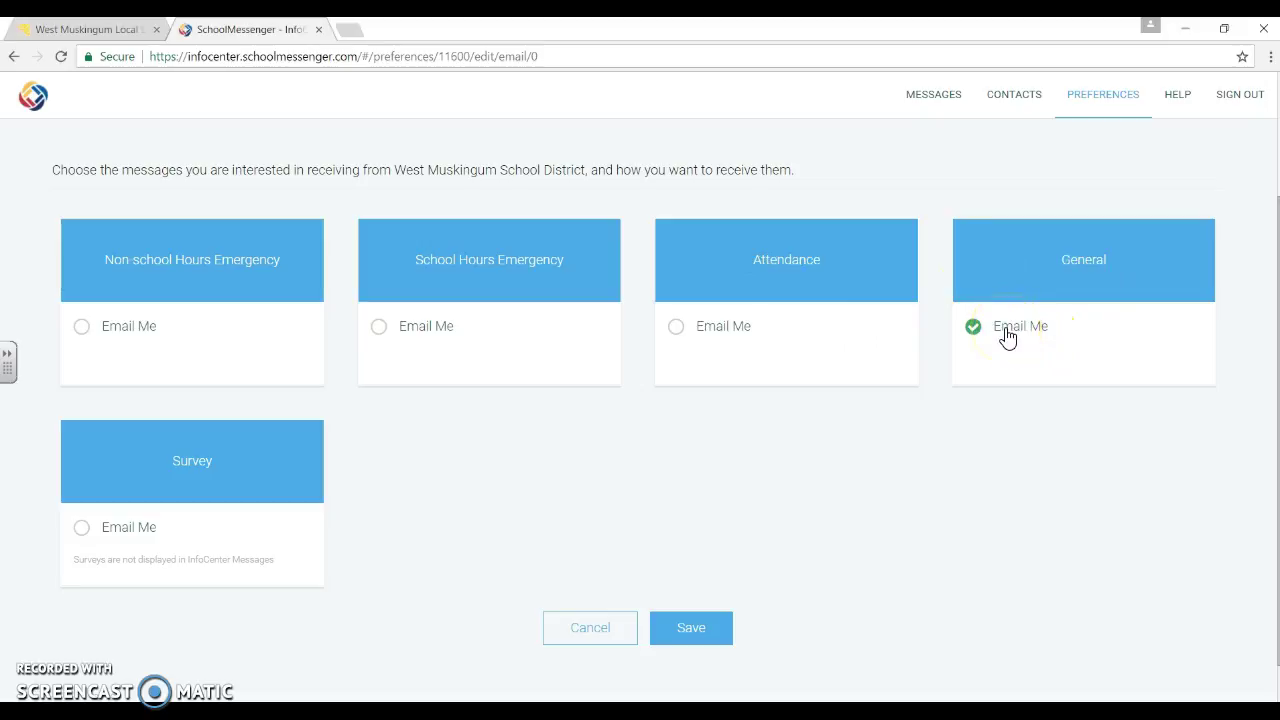
Turn off General 'Email Me' so the email address gets no message categories, and save.
click(973, 332)
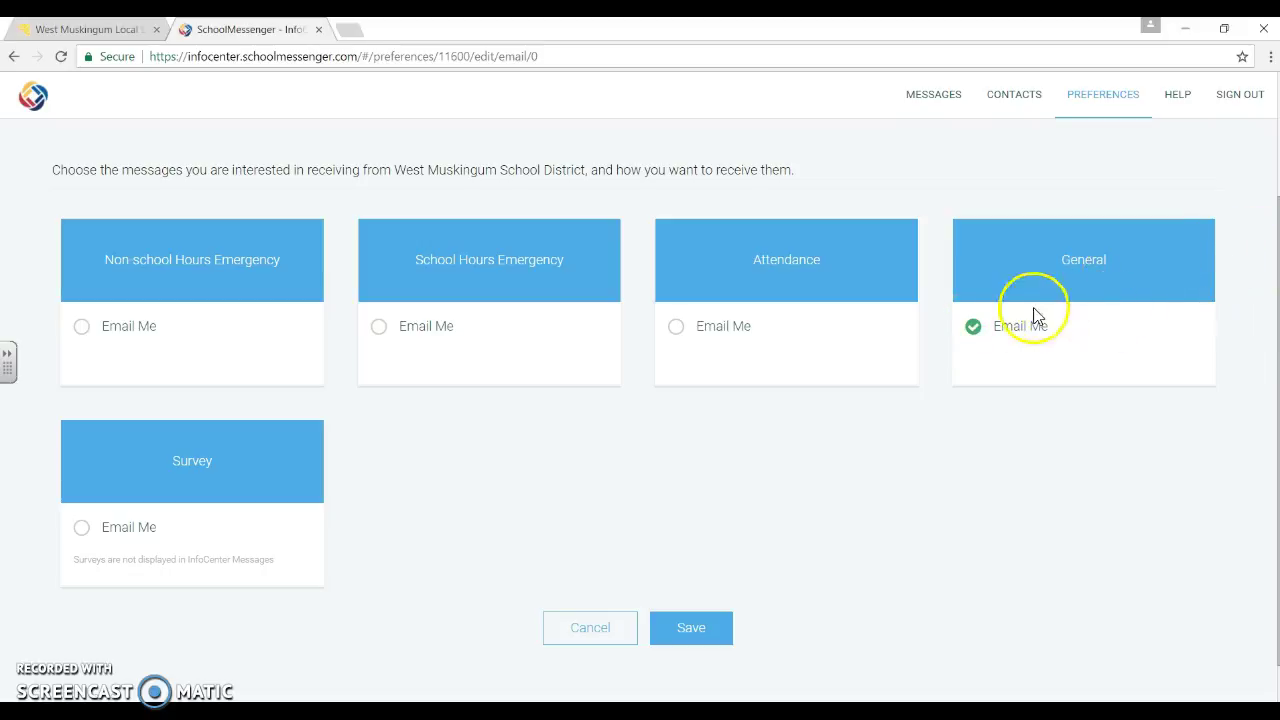
click(975, 334)
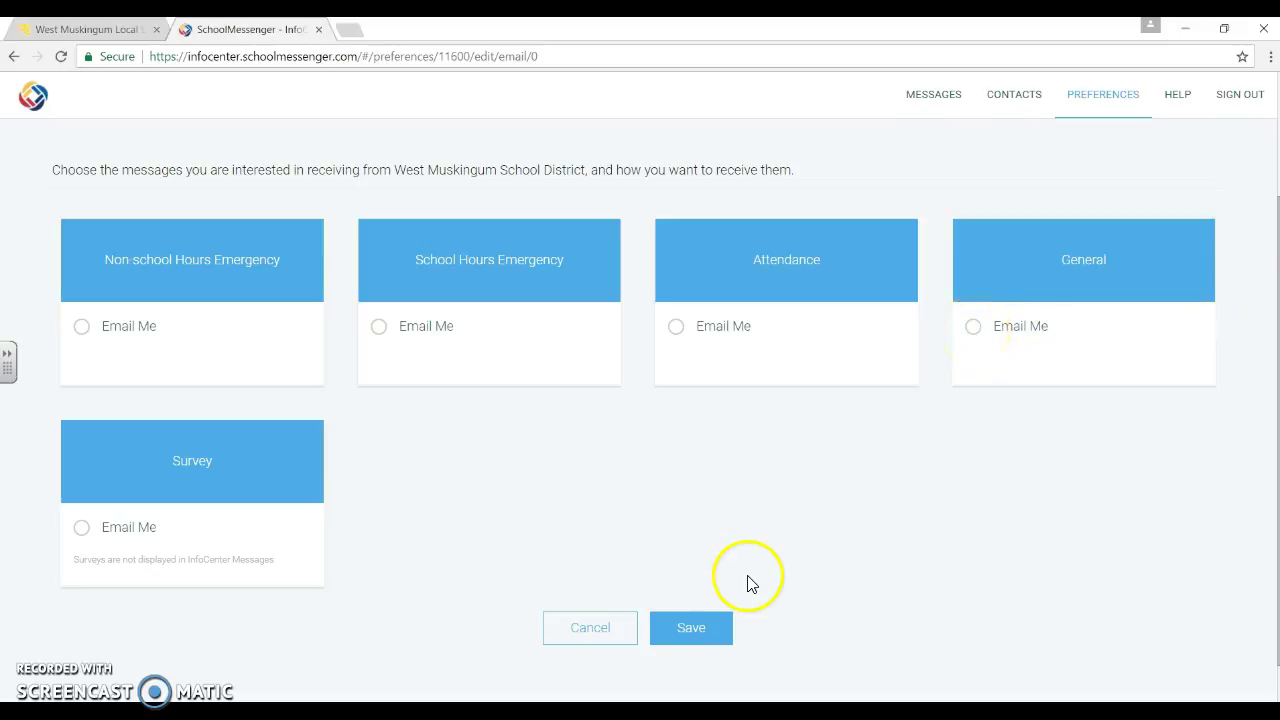
click(690, 630)
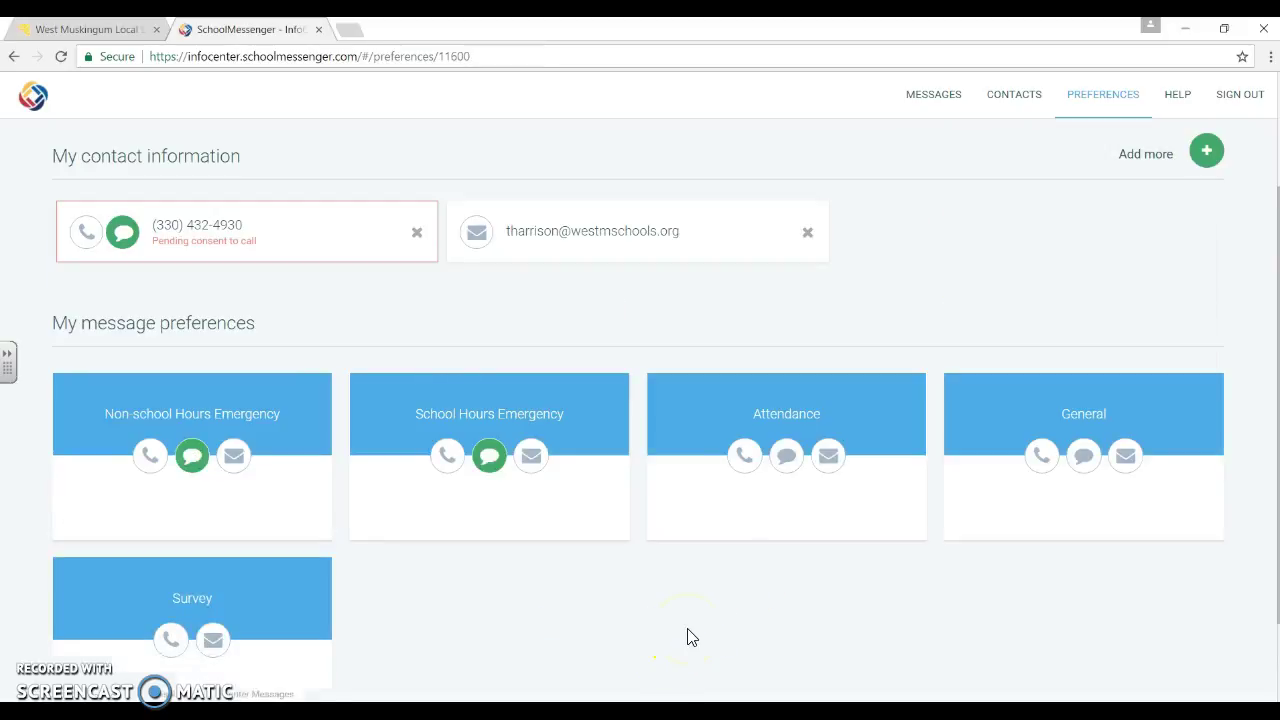
drag(766, 382, 654, 436)
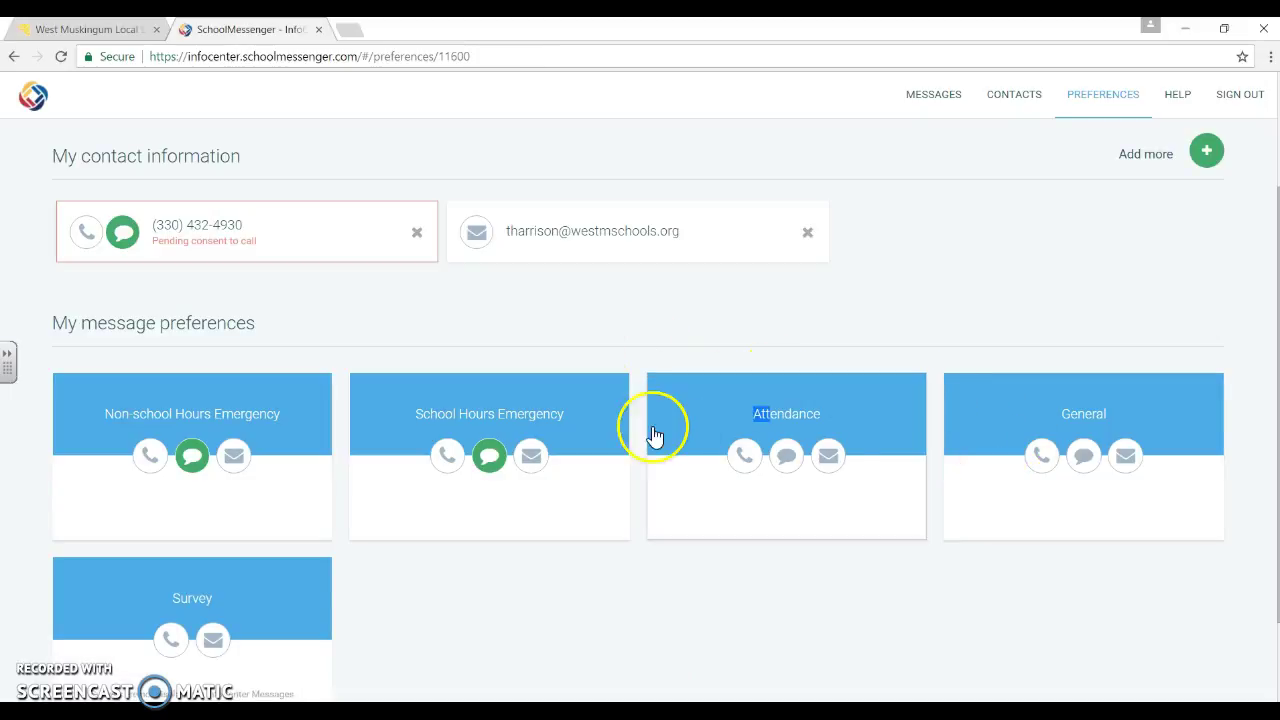